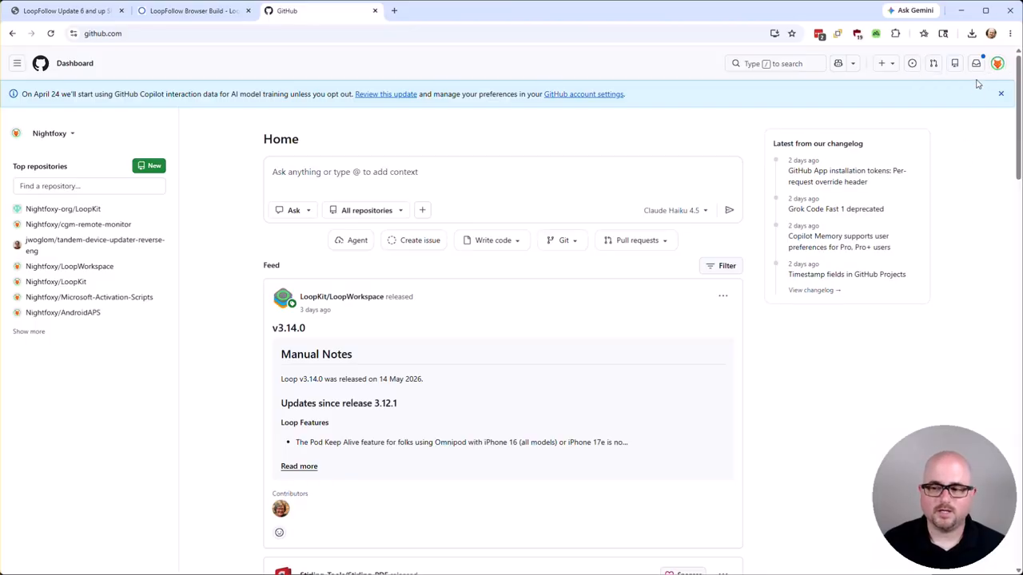
# Open the LoopFollow fork in the organization's repositories and check its main branch's sync status against the upstream.
pyautogui.click(997, 65)
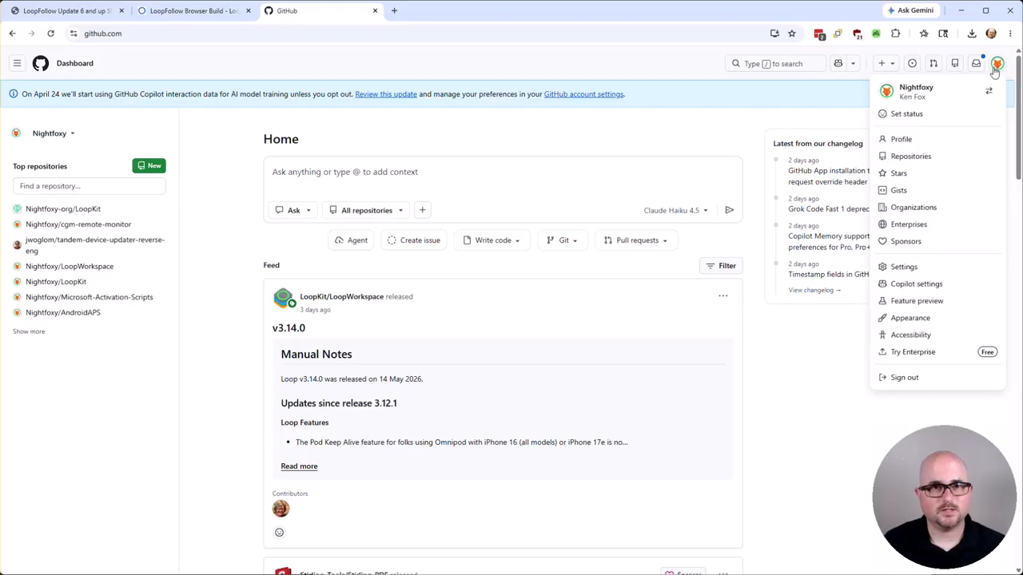
pyautogui.click(914, 161)
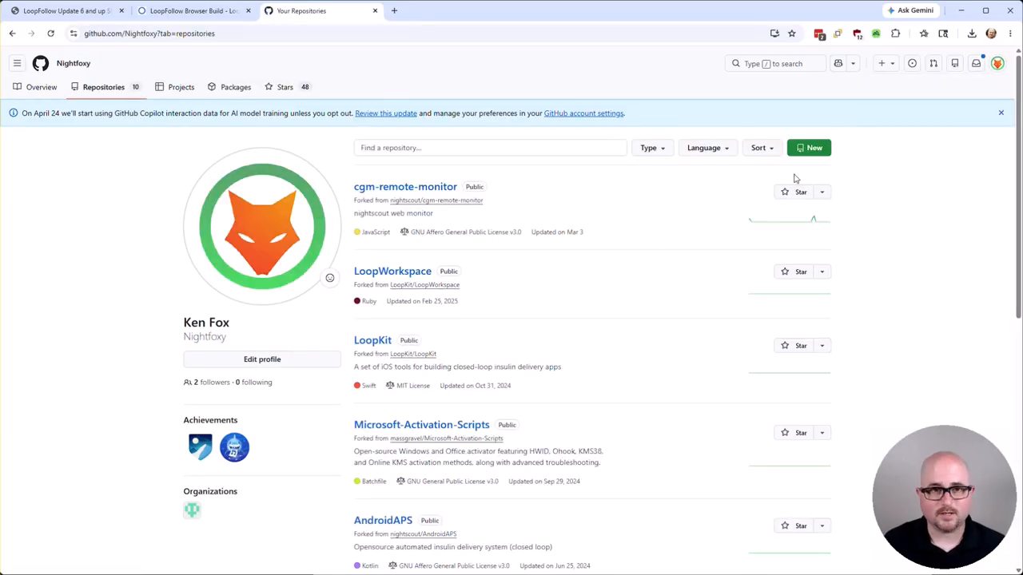
pyautogui.click(997, 63)
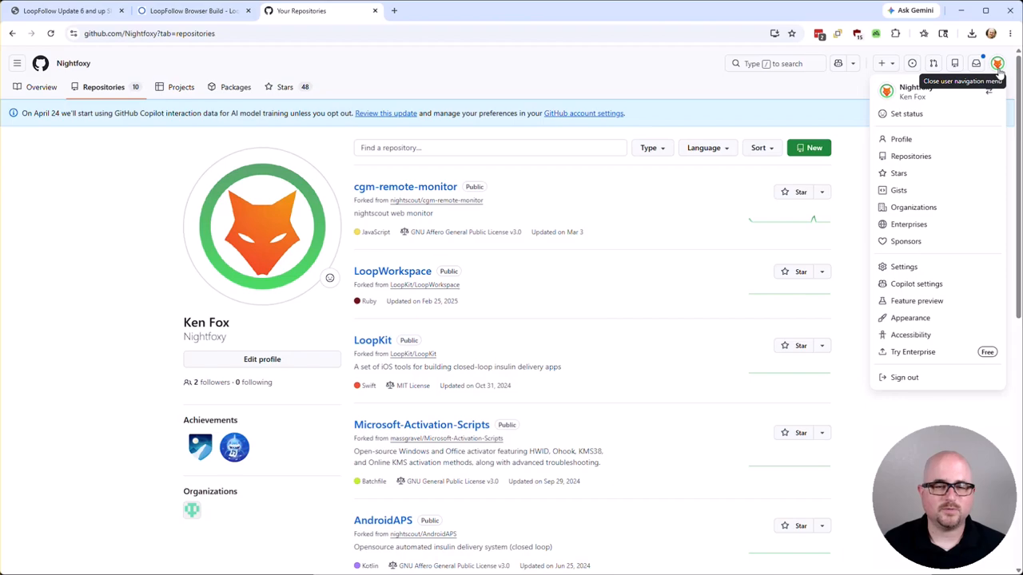
pyautogui.click(913, 210)
pyautogui.click(396, 209)
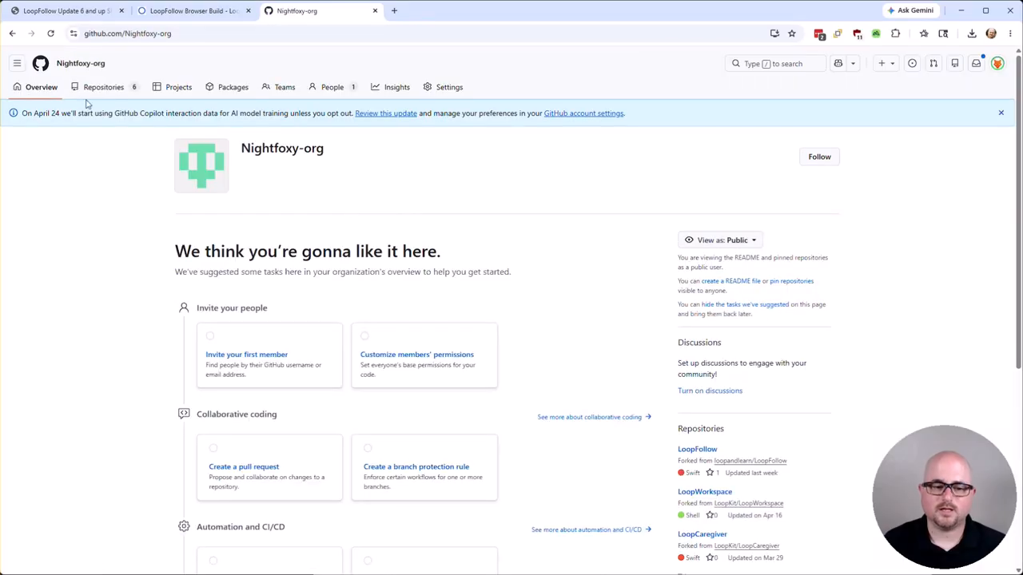
pyautogui.click(102, 92)
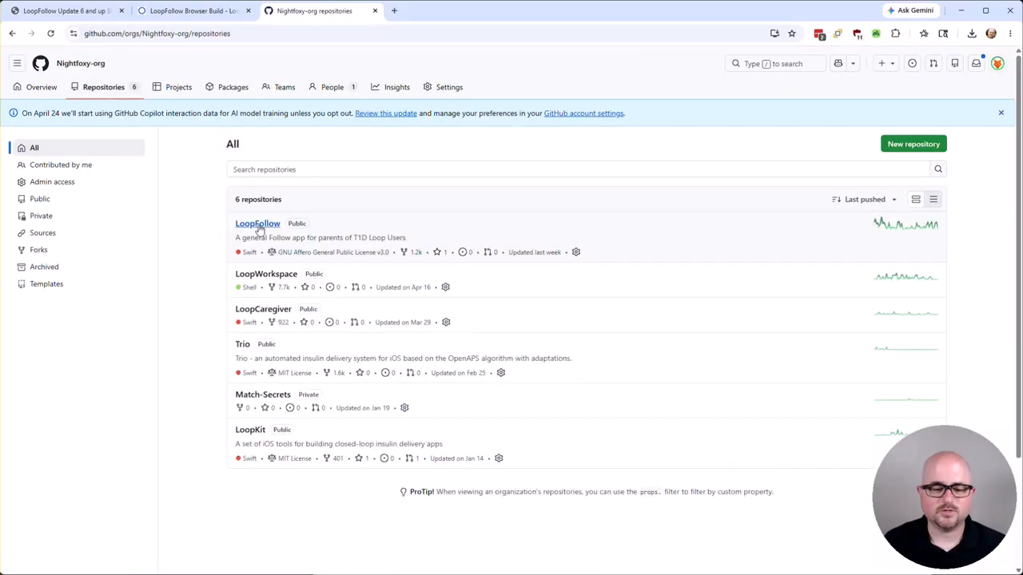
pyautogui.click(257, 225)
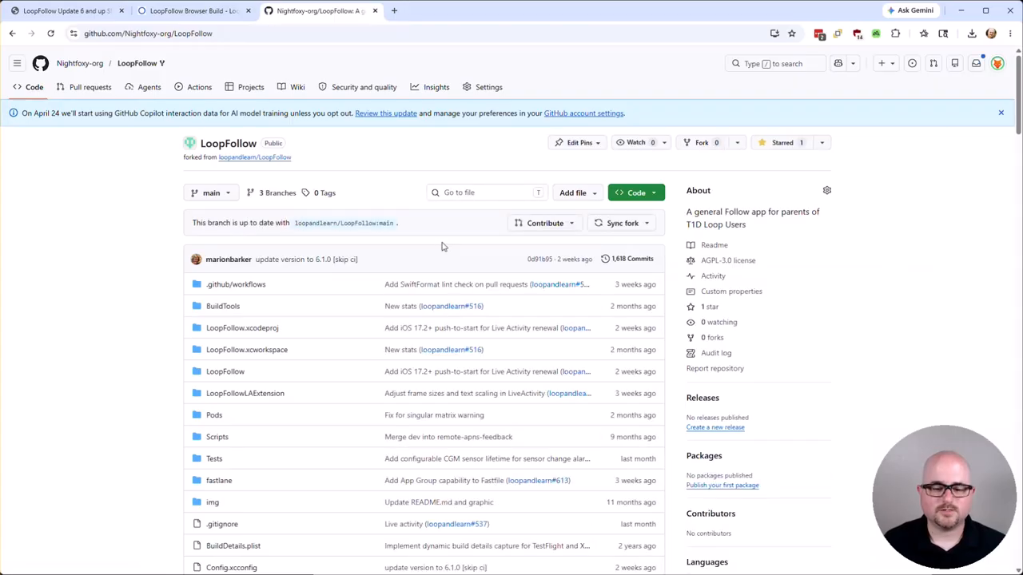
pyautogui.click(649, 226)
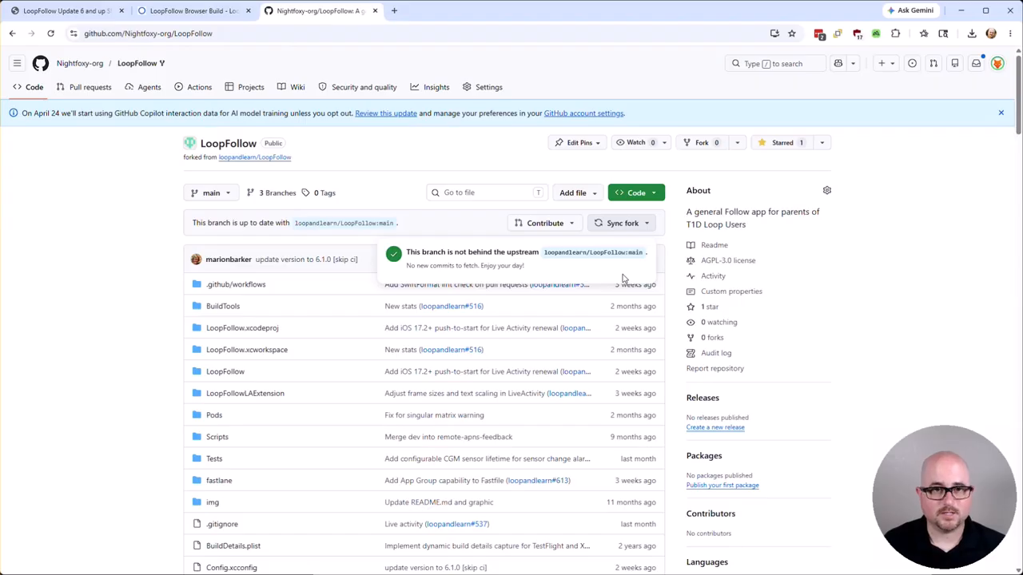
pyautogui.click(636, 224)
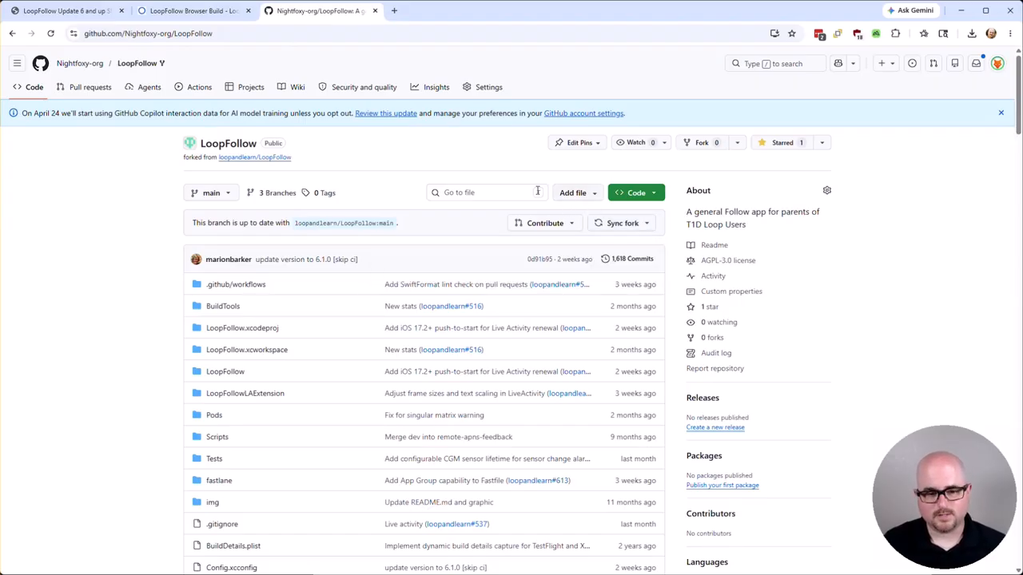
# Run the Add Identifiers workflow on LoopFollow's main branch and refresh its run list to check the status.
pyautogui.click(198, 92)
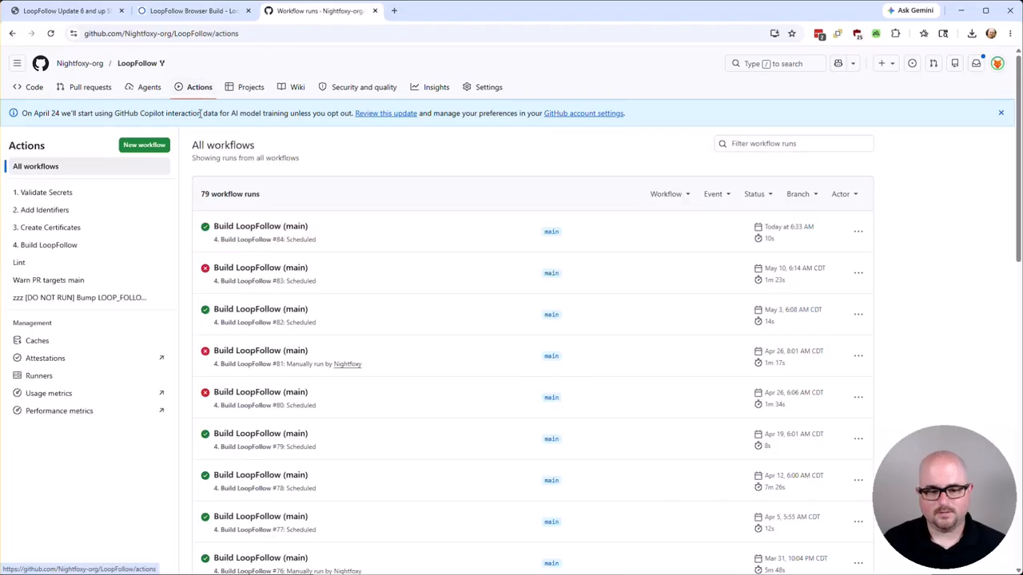
pyautogui.click(81, 215)
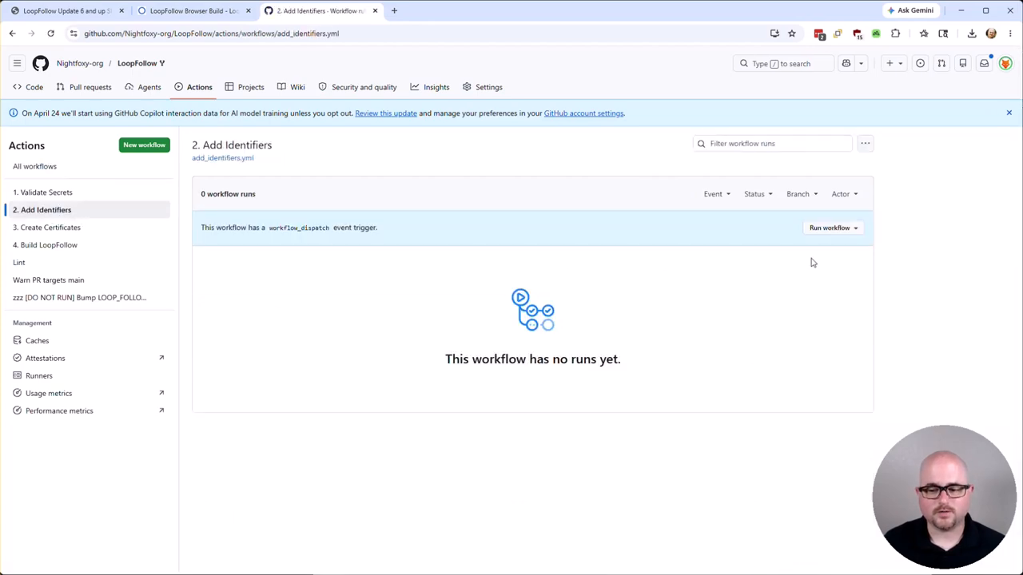
pyautogui.click(836, 231)
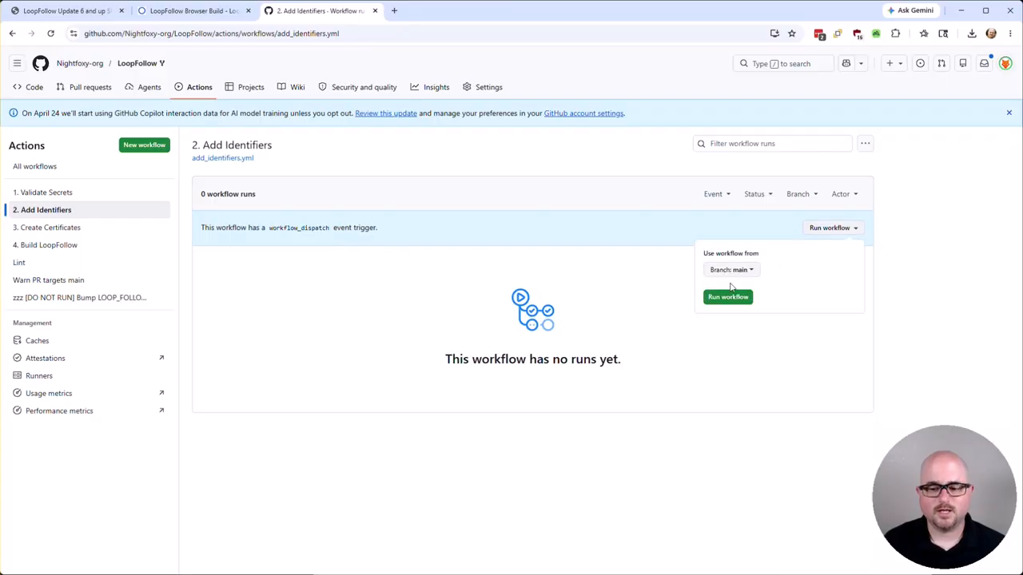
pyautogui.click(725, 301)
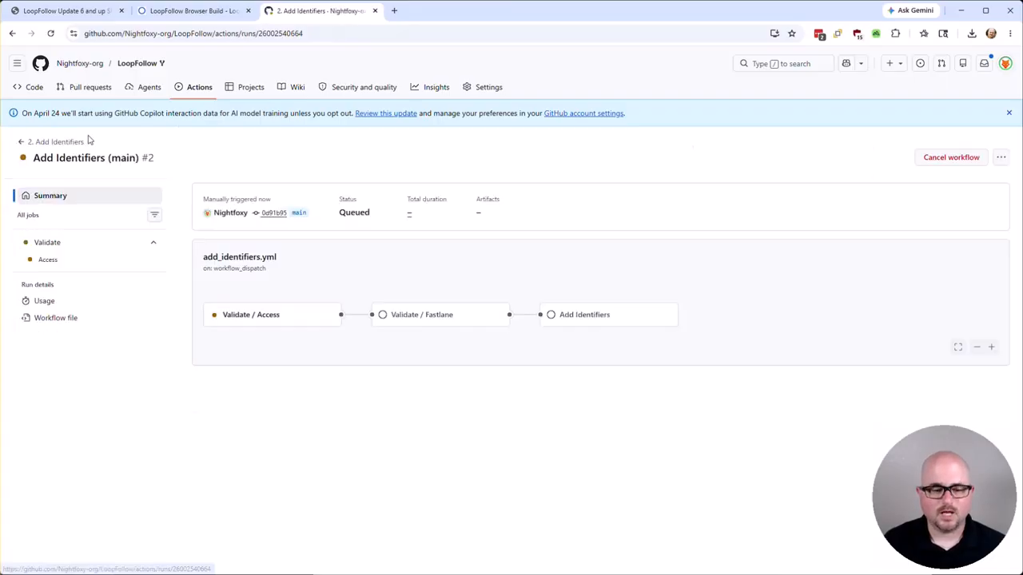
pyautogui.click(39, 144)
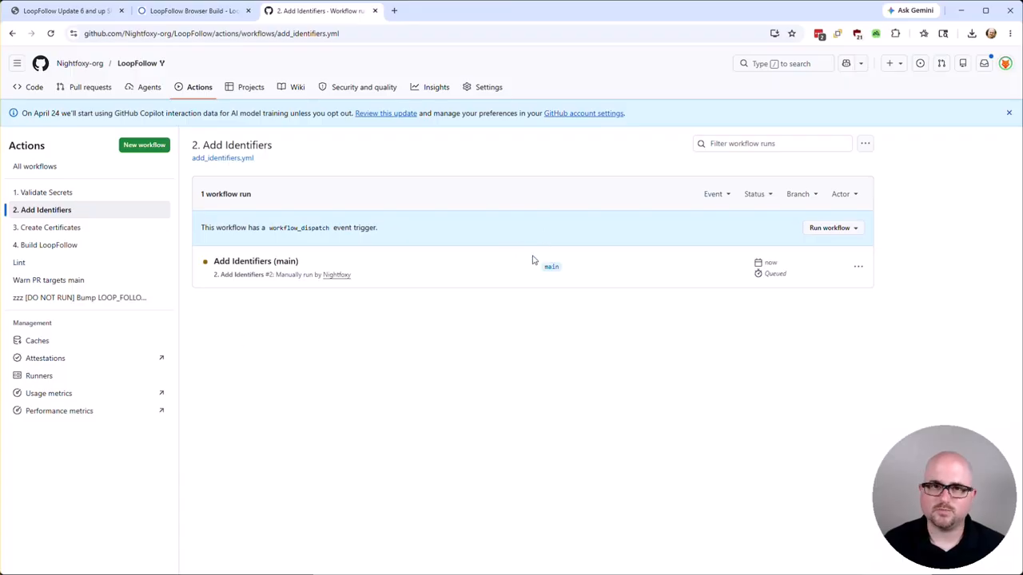
pyautogui.click(51, 34)
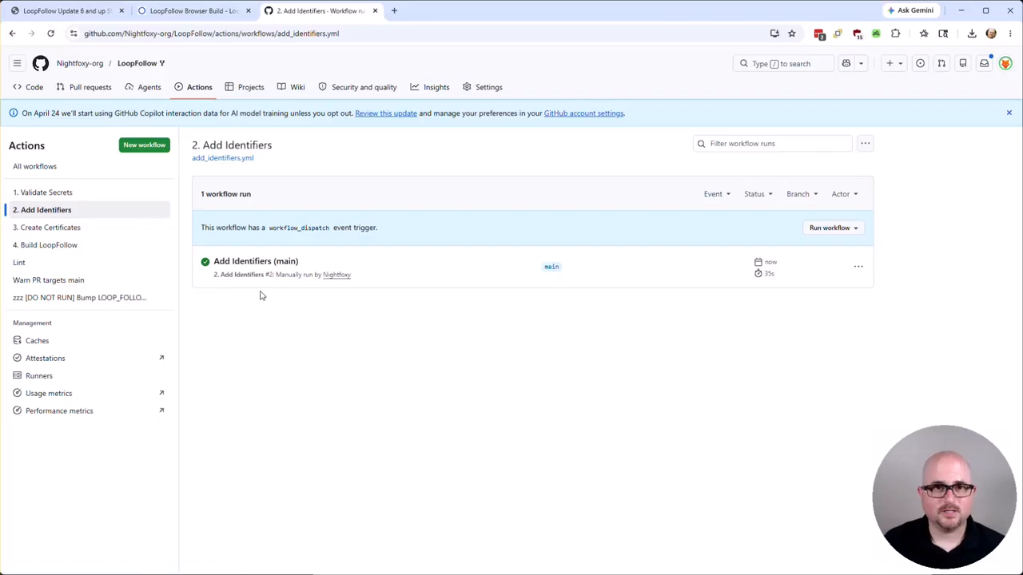
# Open the Apple Developer form for registering an App Group through the Create App Group instructions in the LoopFollow Browser Build documentation.
pyautogui.click(186, 12)
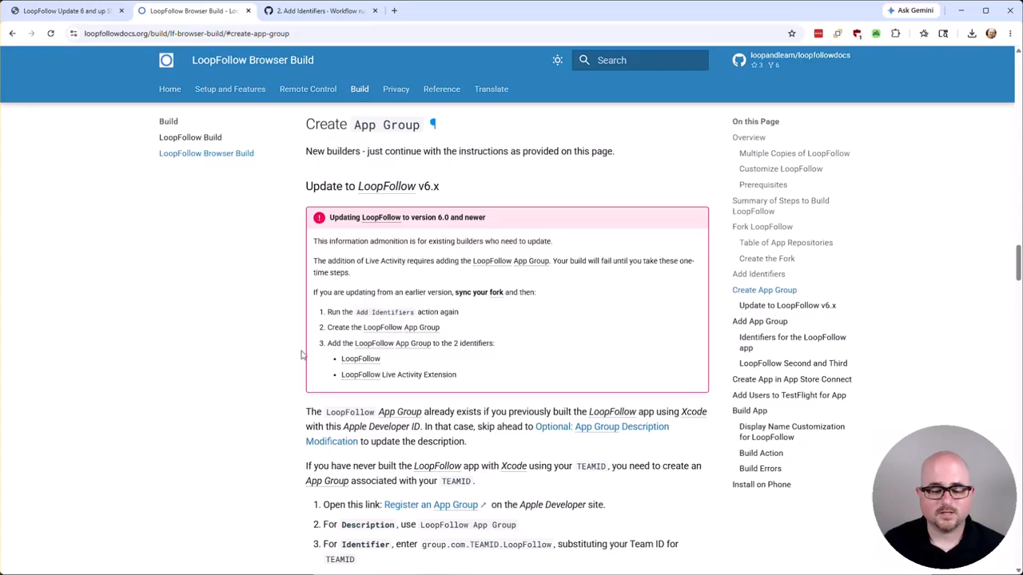
pyautogui.scroll(-3, 429, 453)
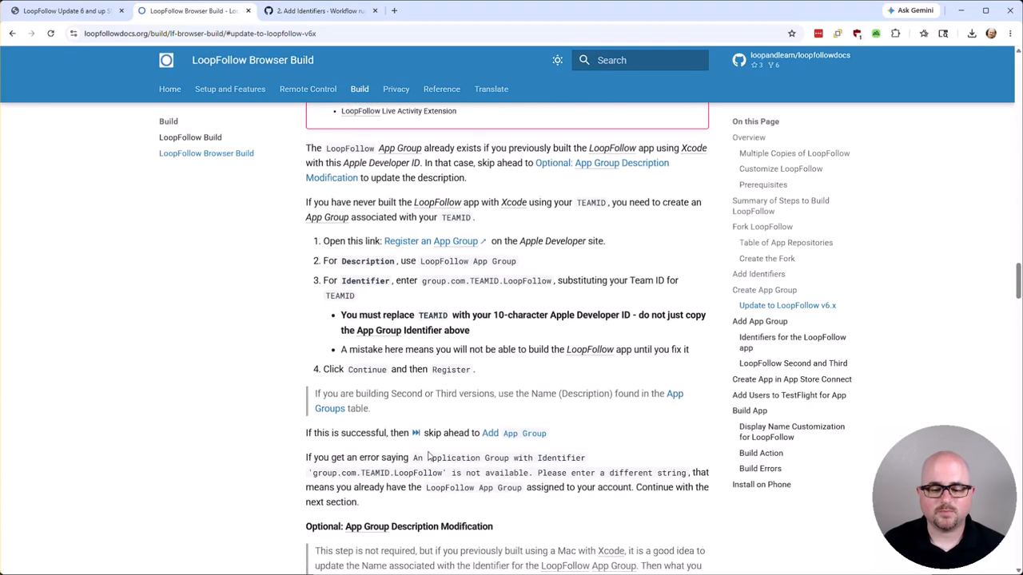
pyautogui.click(410, 241)
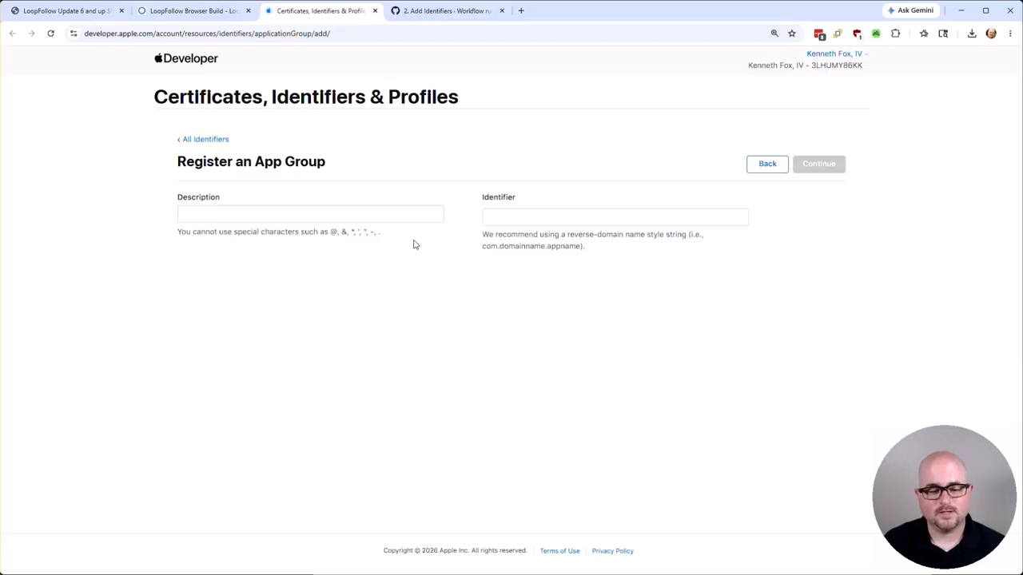
pyautogui.click(340, 215)
pyautogui.click(513, 220)
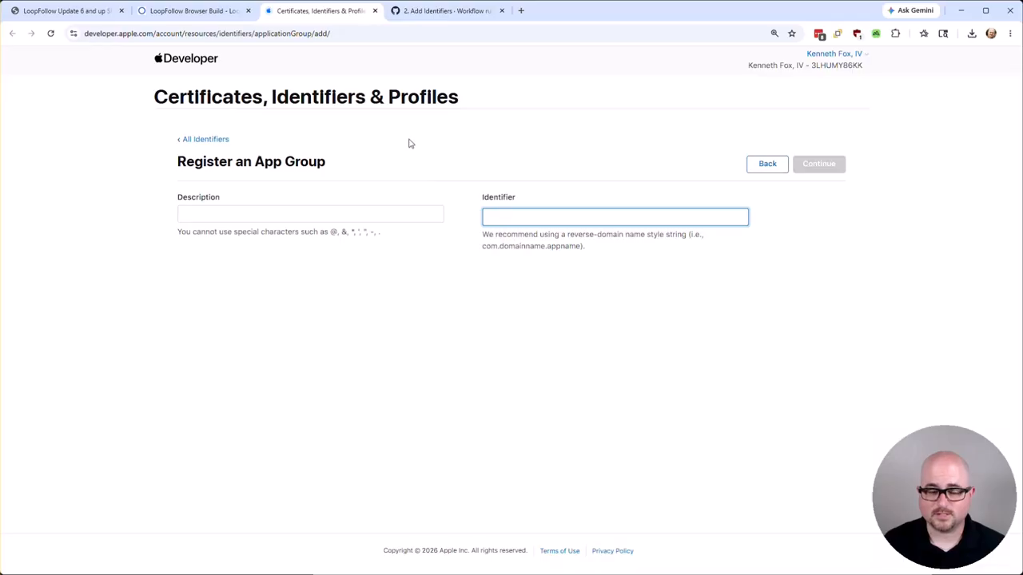
# Copy "LoopFollow App Group" from the documentation into the Description of the new App Group.
pyautogui.click(202, 18)
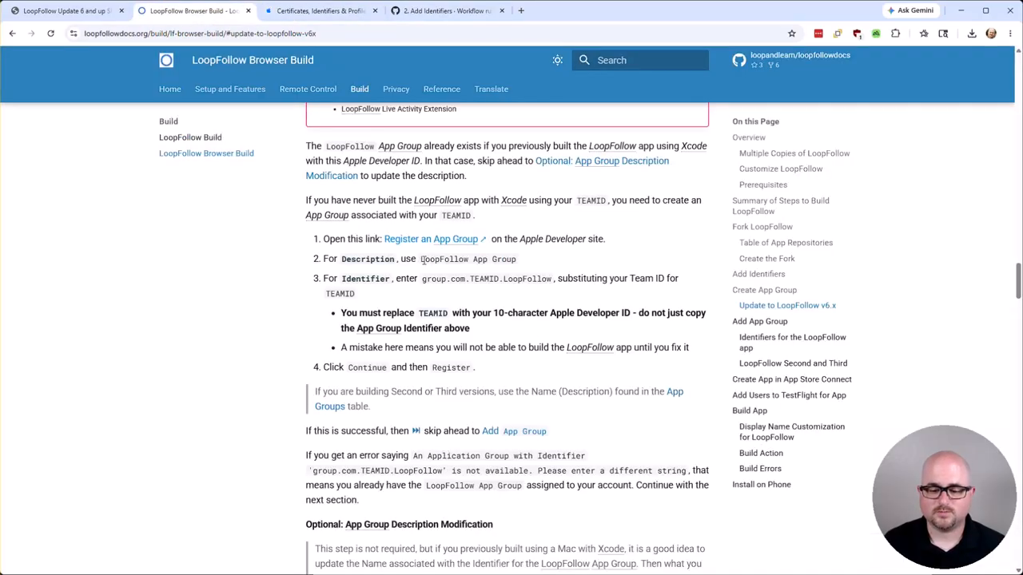
pyautogui.moveTo(420, 260); pyautogui.dragTo(518, 260)
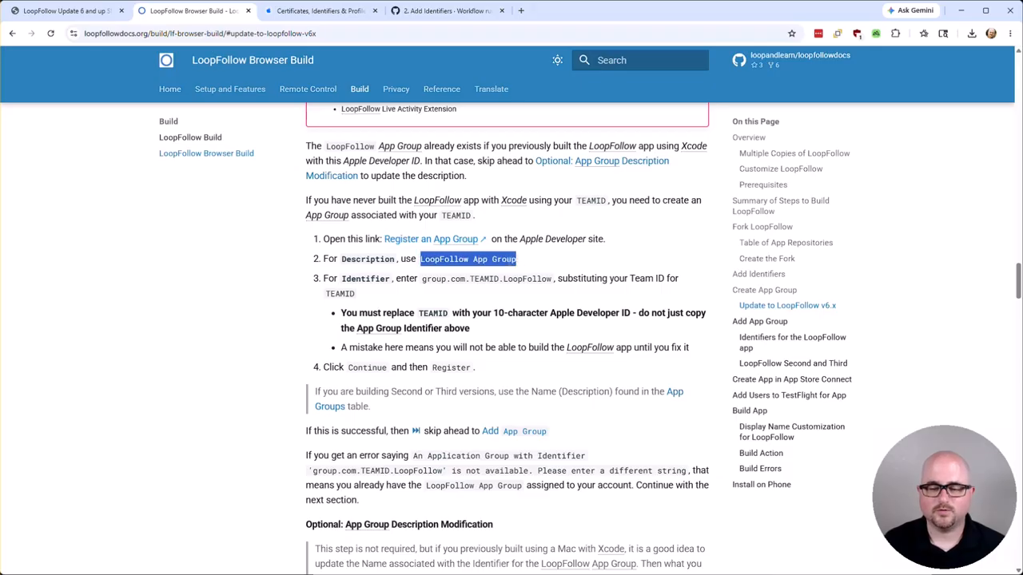
pyautogui.rightClick(504, 265)
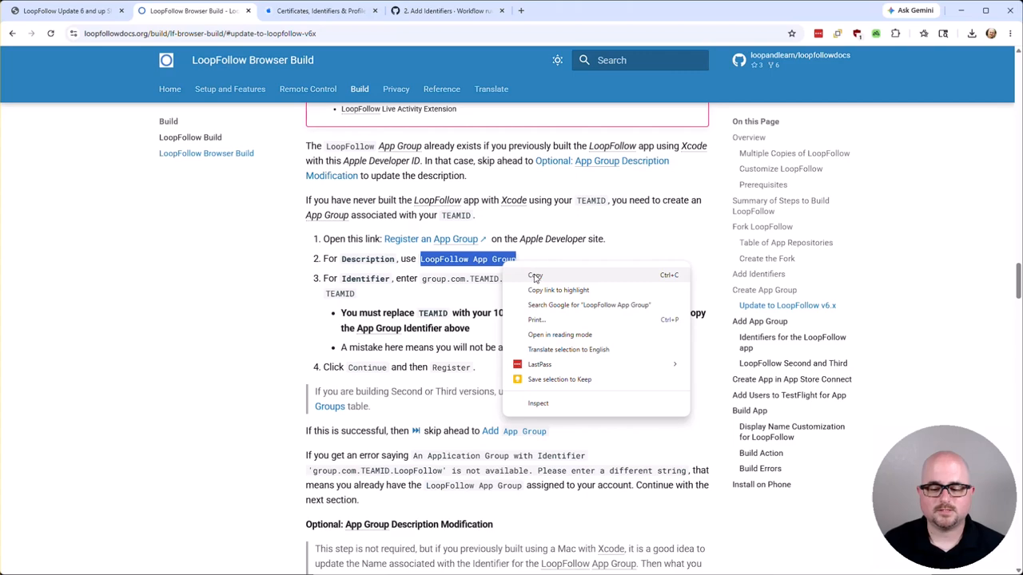
pyautogui.click(536, 275)
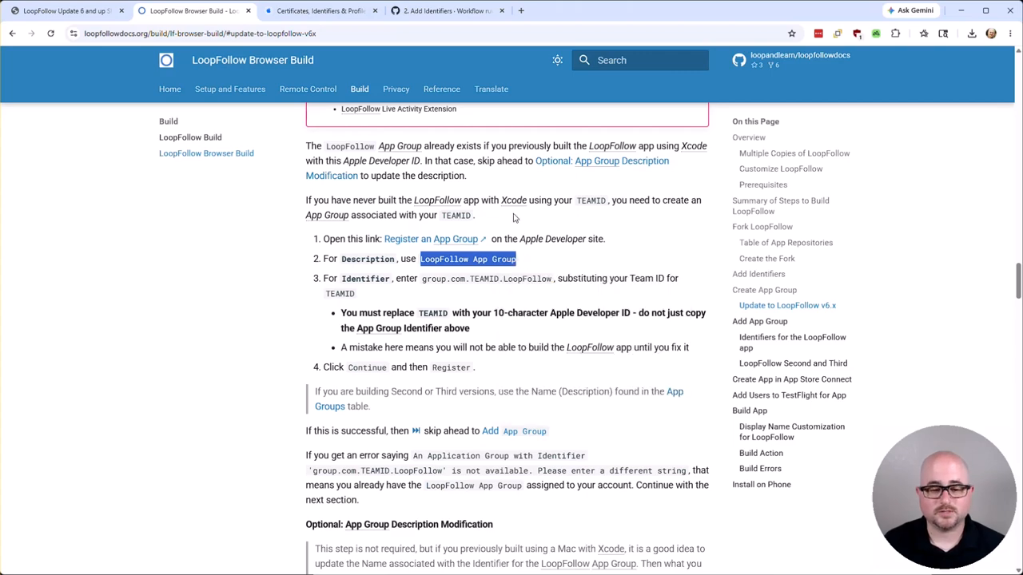
pyautogui.click(337, 13)
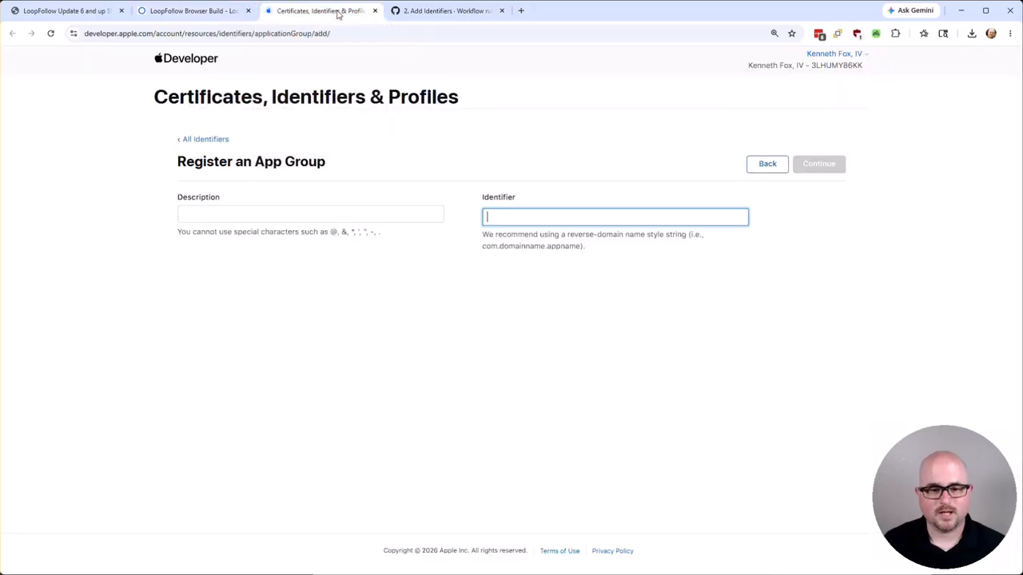
pyautogui.click(312, 214)
pyautogui.rightClick(300, 218)
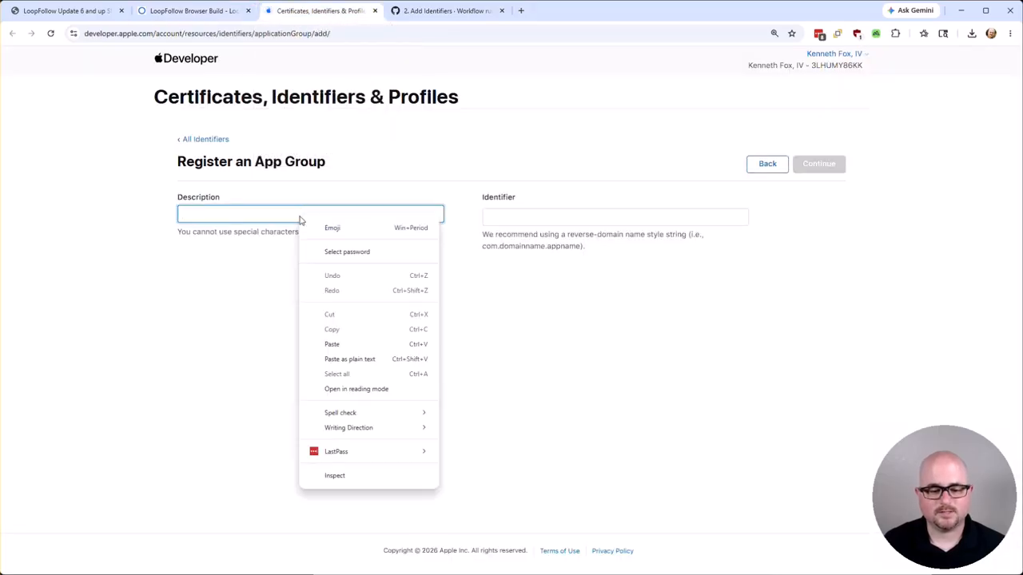
pyautogui.click(338, 344)
# Copy the template group.com.TEAMID.LoopFollow from the documentation into the Identifier of the new App Group.
pyautogui.click(522, 223)
pyautogui.click(191, 10)
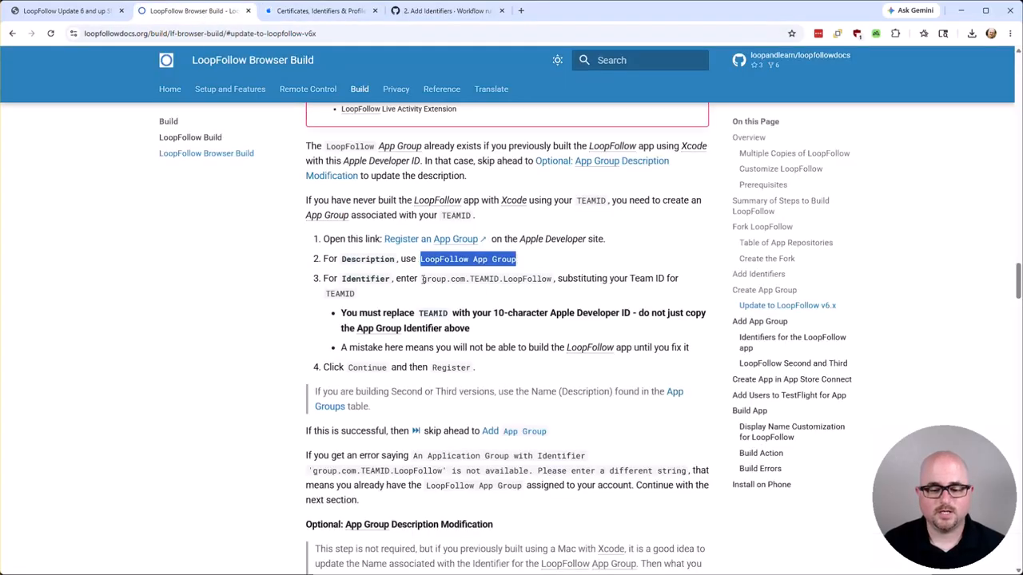
pyautogui.moveTo(422, 279); pyautogui.dragTo(552, 286)
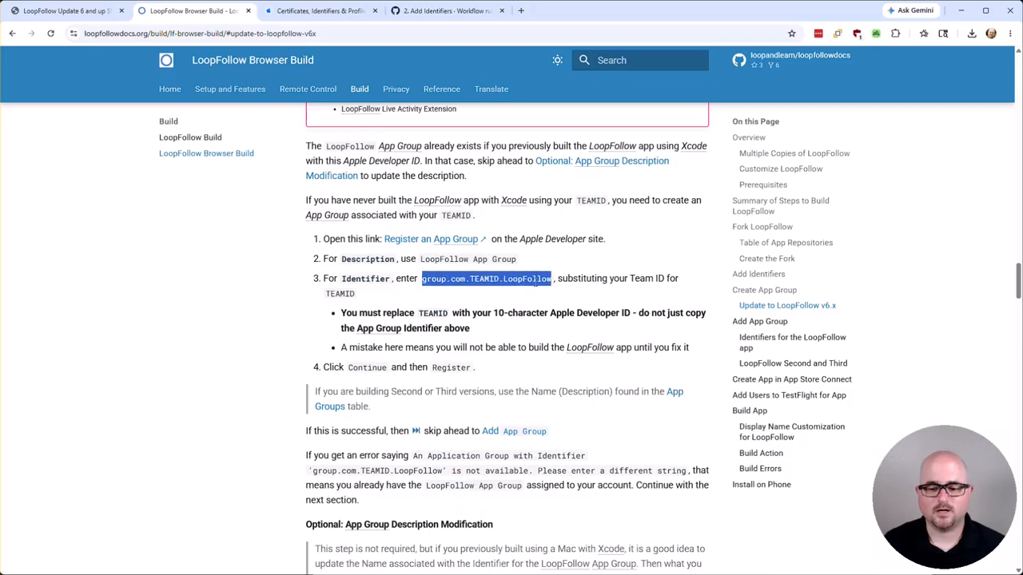
pyautogui.rightClick(524, 285)
pyautogui.click(550, 296)
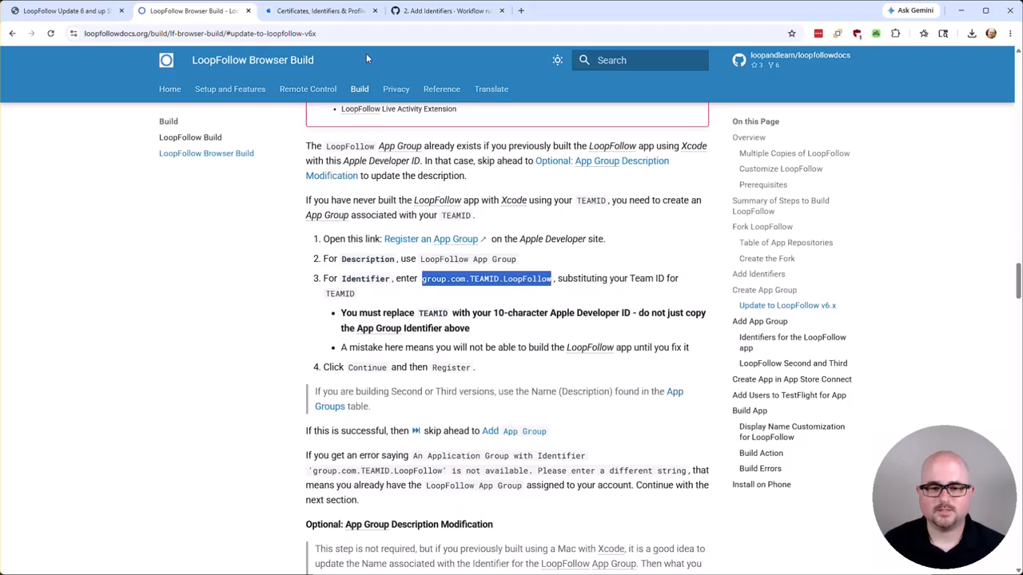
pyautogui.click(331, 13)
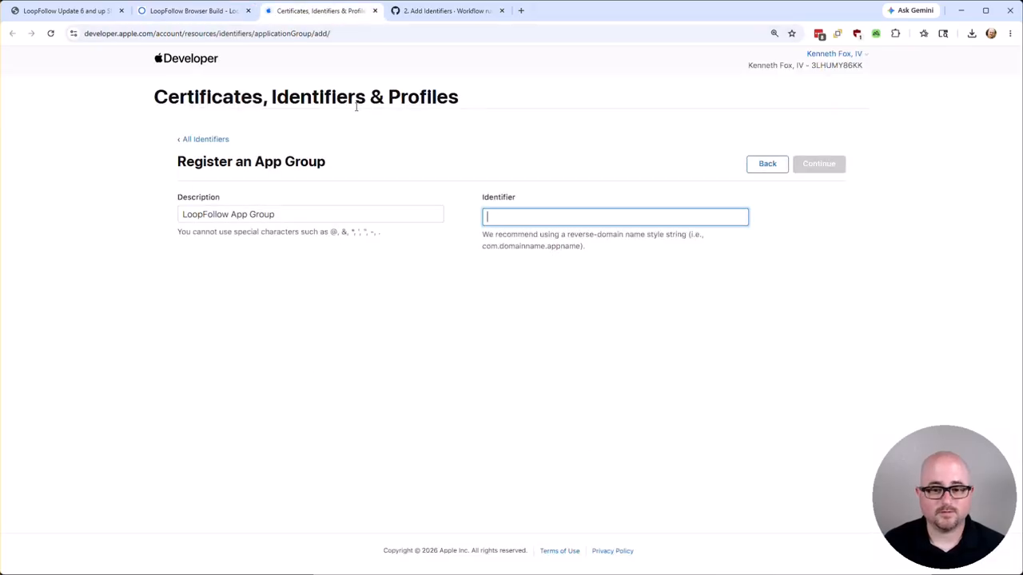
pyautogui.rightClick(495, 220)
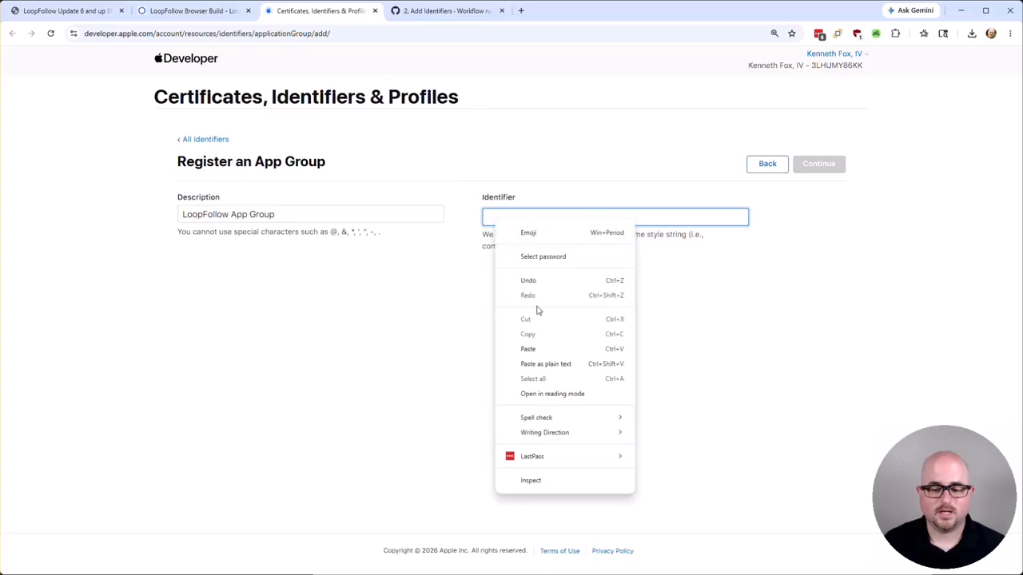
pyautogui.click(528, 349)
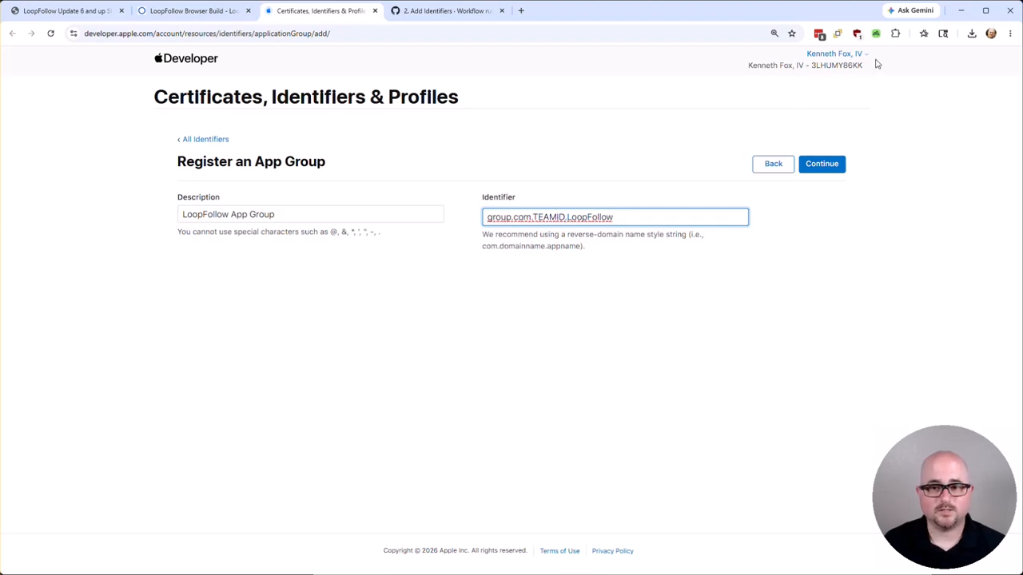
# Replace the TEAMID placeholder in the App Group's Identifier with the account's Team ID copied from the page header.
pyautogui.doubleClick(836, 67)
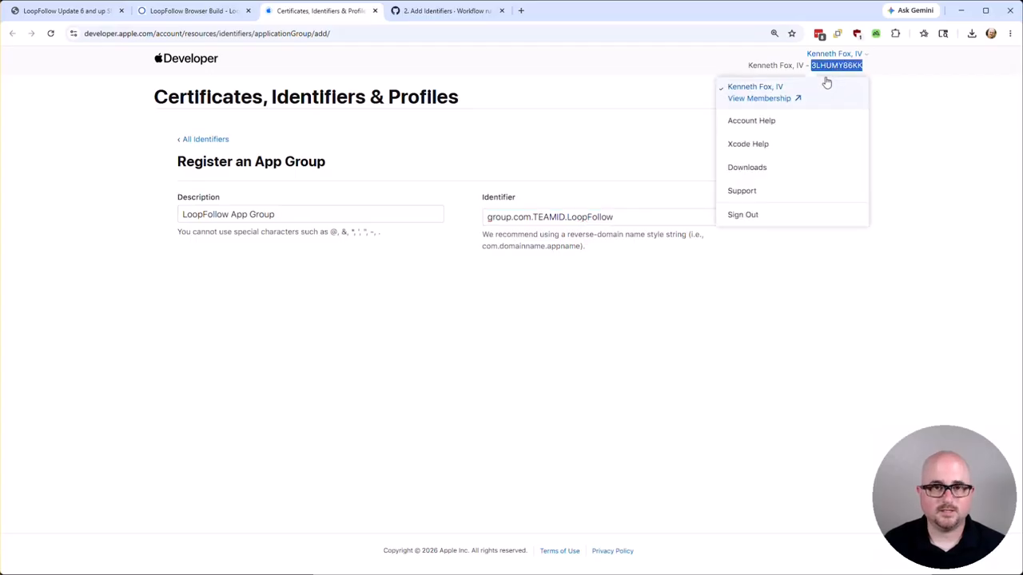
pyautogui.rightClick(831, 69)
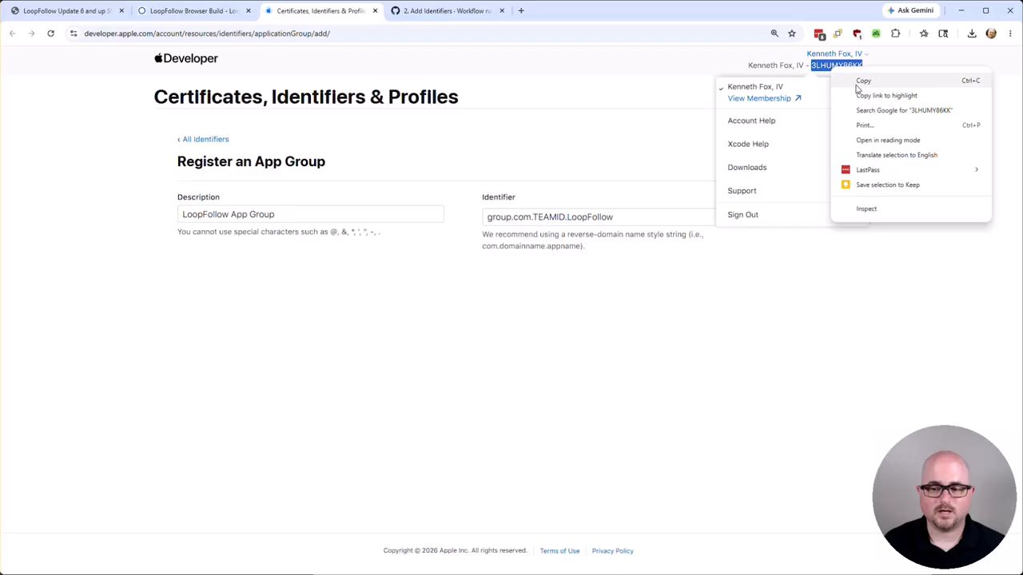
pyautogui.click(857, 83)
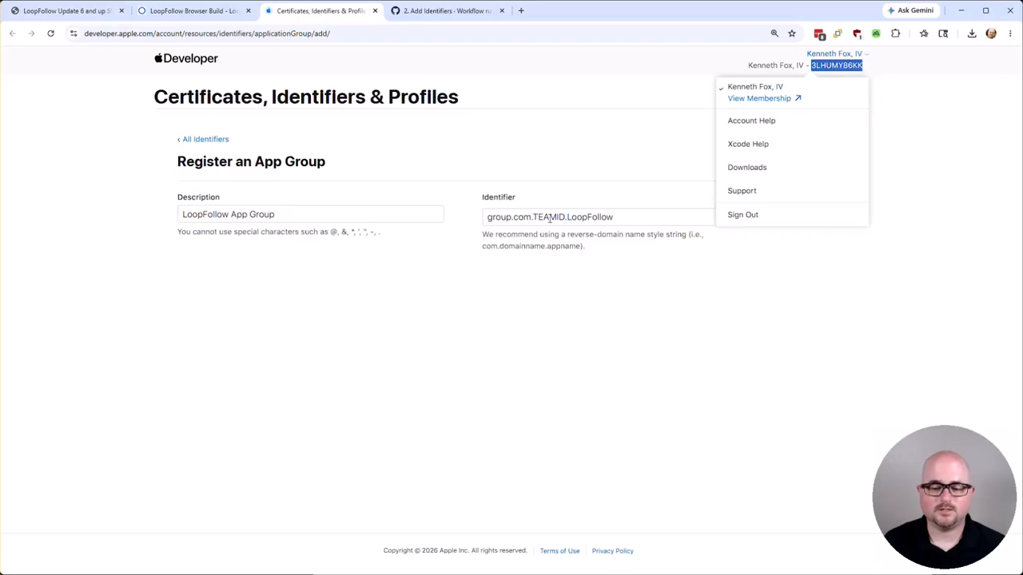
pyautogui.click(550, 217)
pyautogui.doubleClick(550, 217)
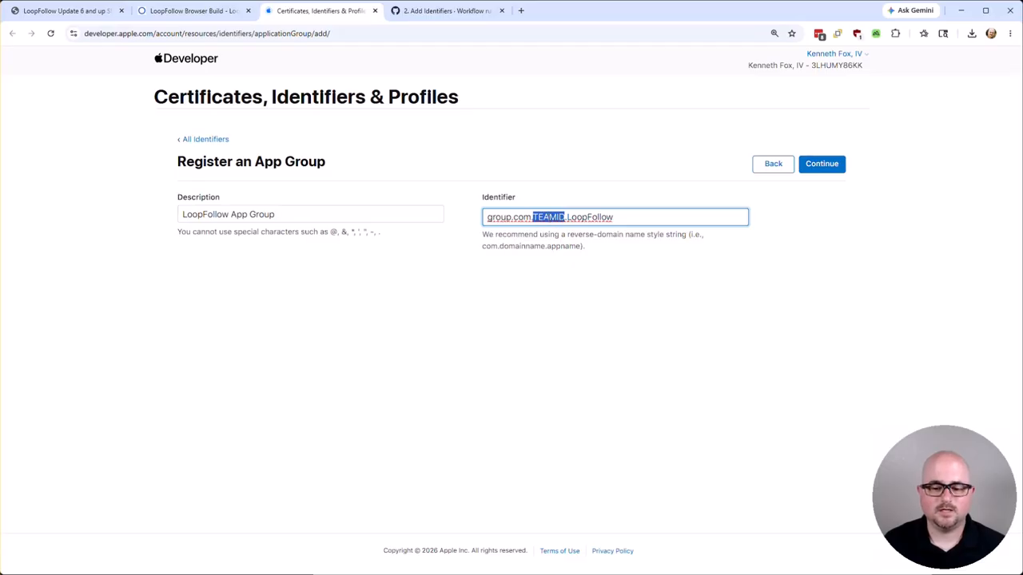
pyautogui.rightClick(549, 219)
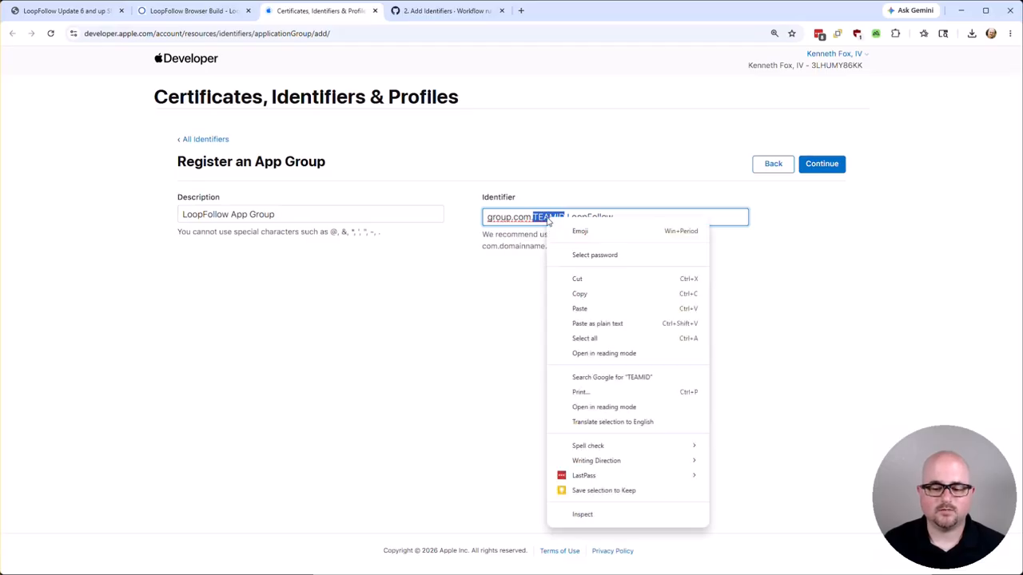
pyautogui.click(580, 309)
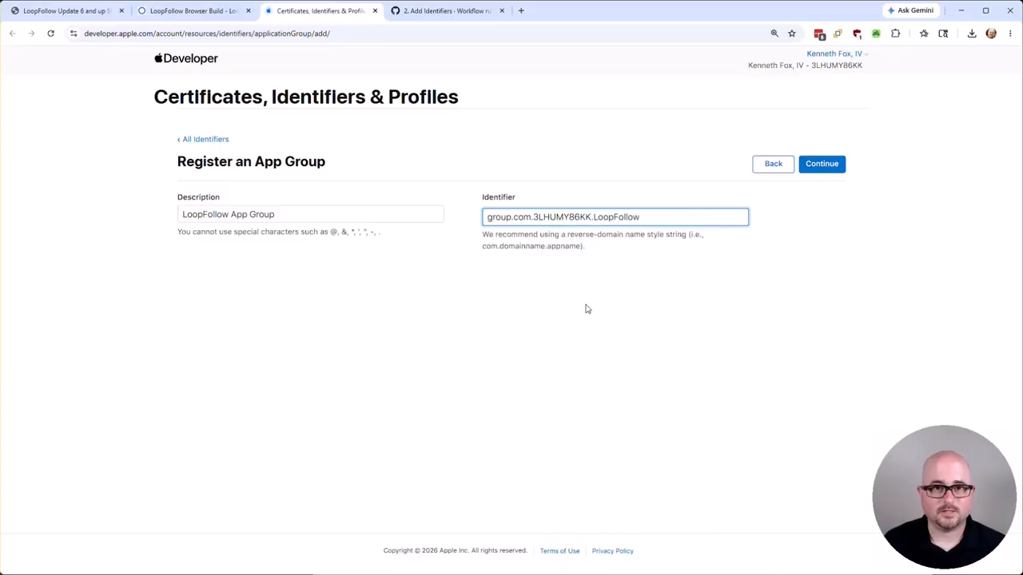
# Try a space before the Team ID in the App Group's Identifier and remove it again.
pyautogui.click(534, 217)
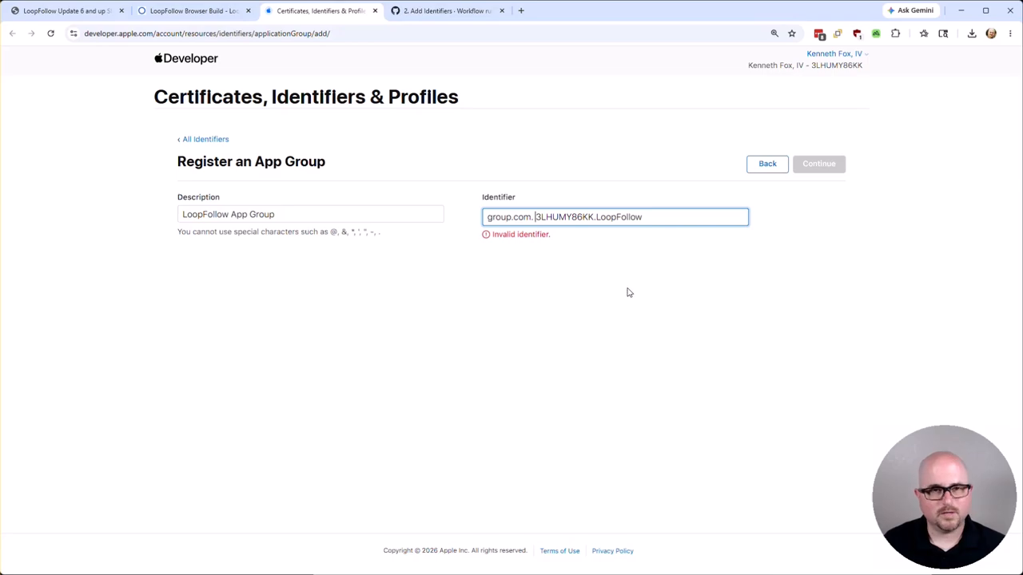
pyautogui.moveTo(492, 235); pyautogui.dragTo(557, 243)
pyautogui.click(572, 243)
pyautogui.click(536, 217)
pyautogui.press('BackSpace')
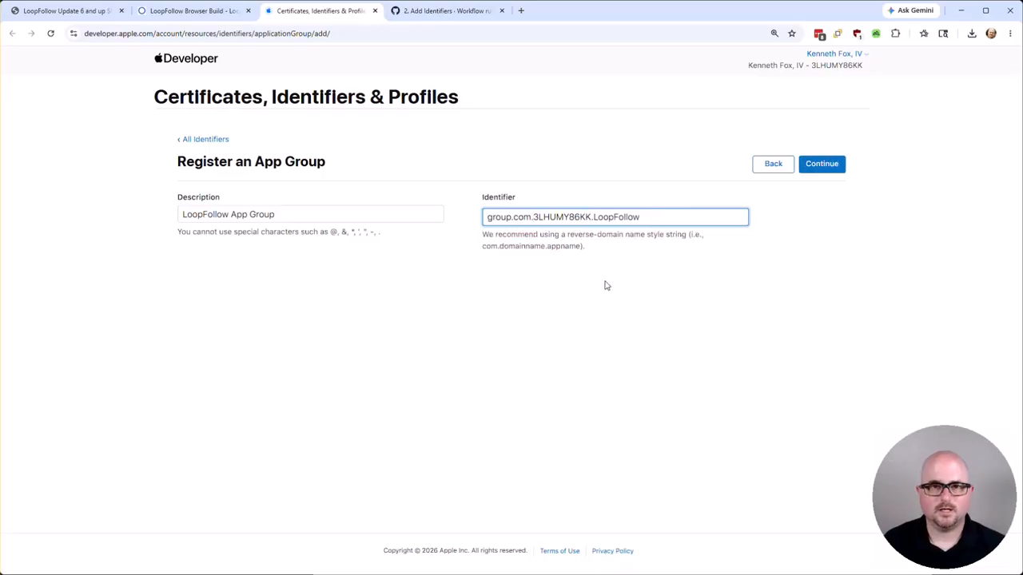
# Submit the App Group details and register the LoopFollow App Group.
pyautogui.click(831, 174)
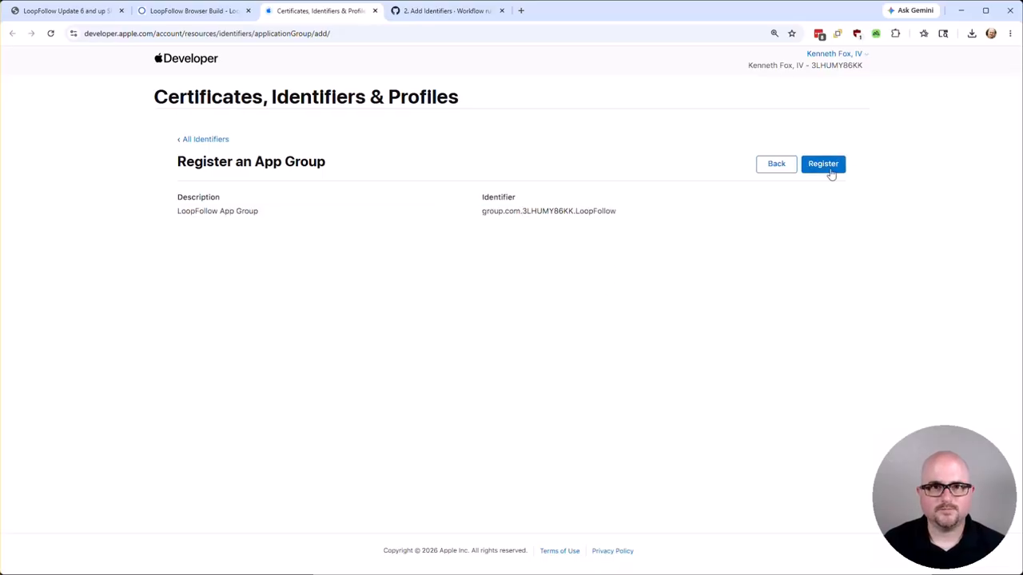
pyautogui.click(832, 171)
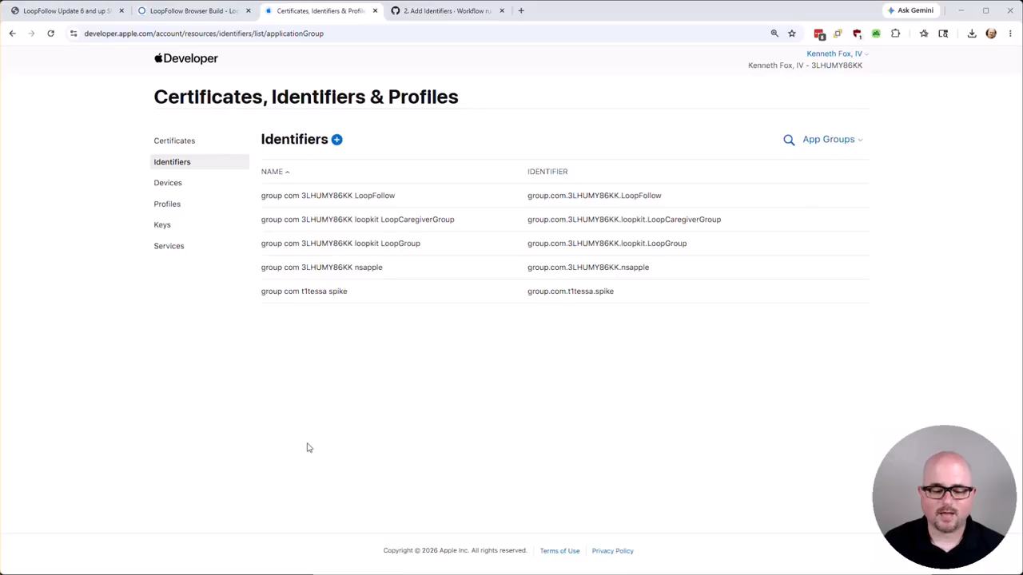
# Switch the Identifiers list from App Groups to App IDs and open the LoopFollow identifier.
pyautogui.moveTo(793, 130); pyautogui.dragTo(881, 152)
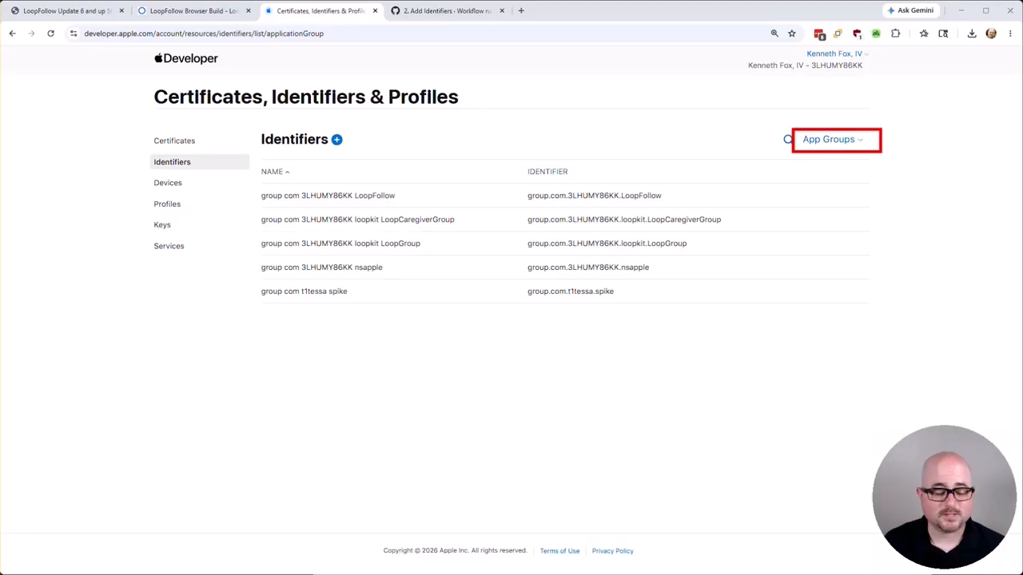
pyautogui.click(857, 143)
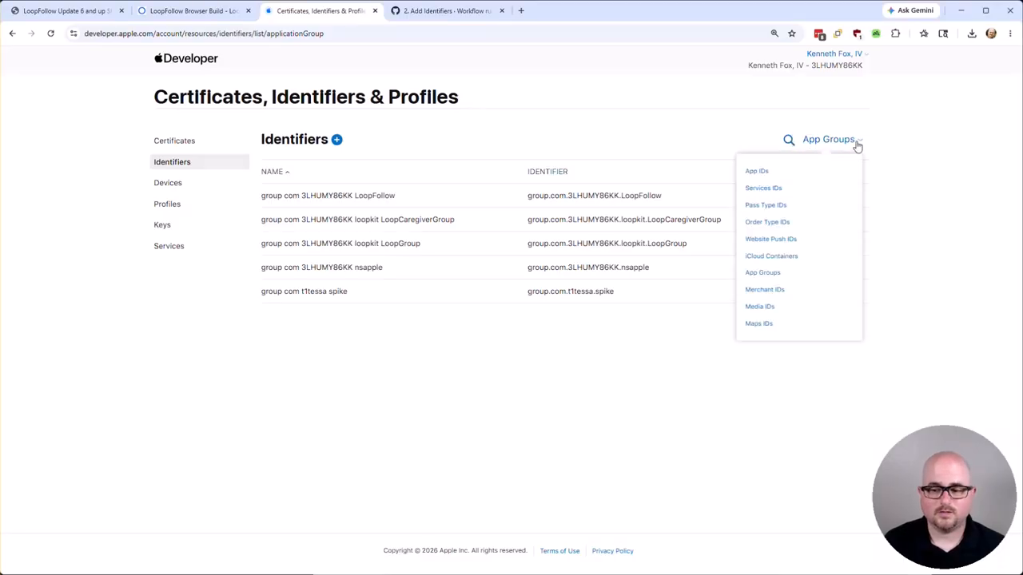
pyautogui.click(757, 173)
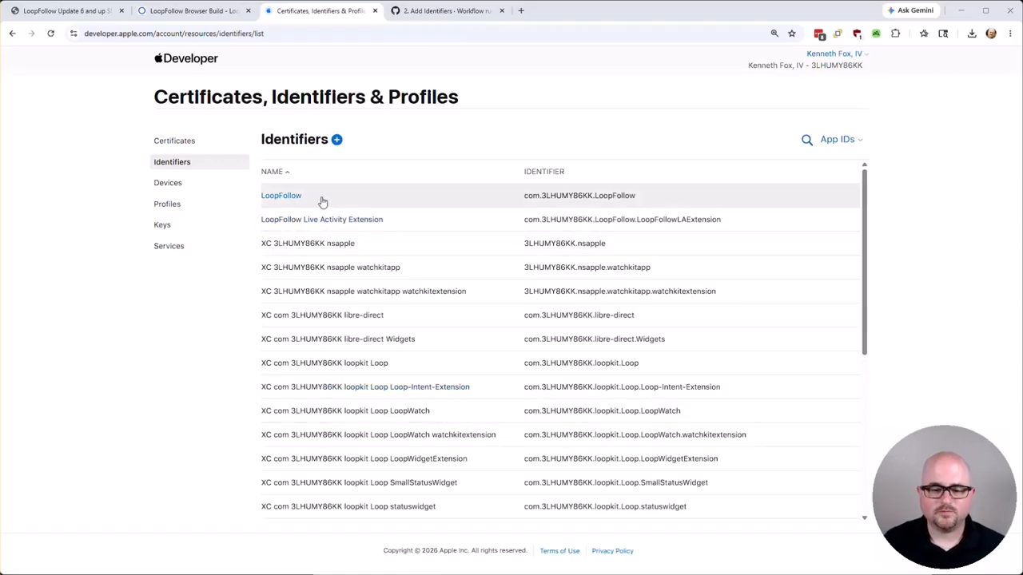
pyautogui.click(422, 201)
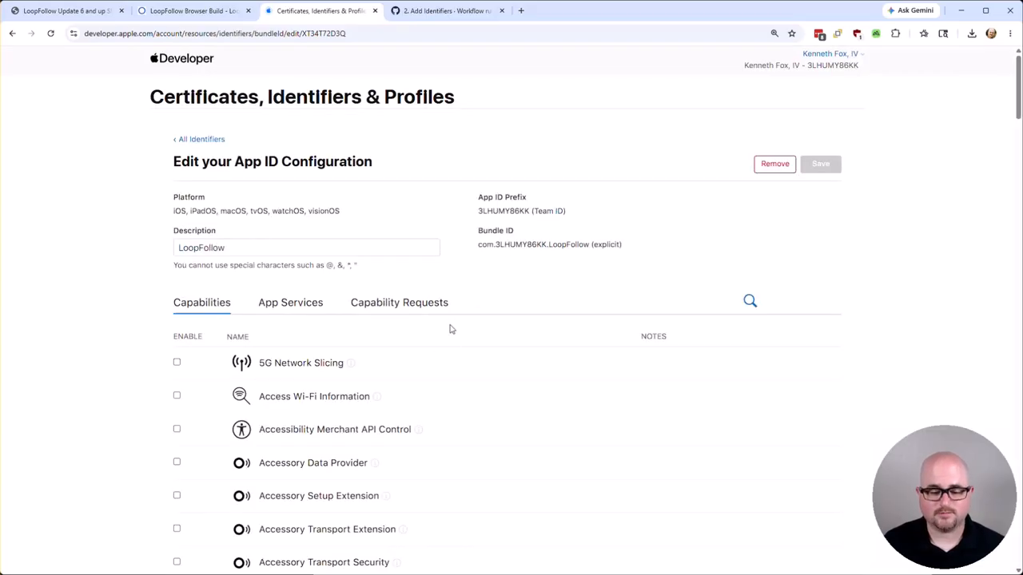
# Reselect the LoopFollow group in the App Groups capability of the LoopFollow App ID, and save the modified capabilities.
pyautogui.scroll(-1, 458, 383)
pyautogui.scroll(-3, 457, 383)
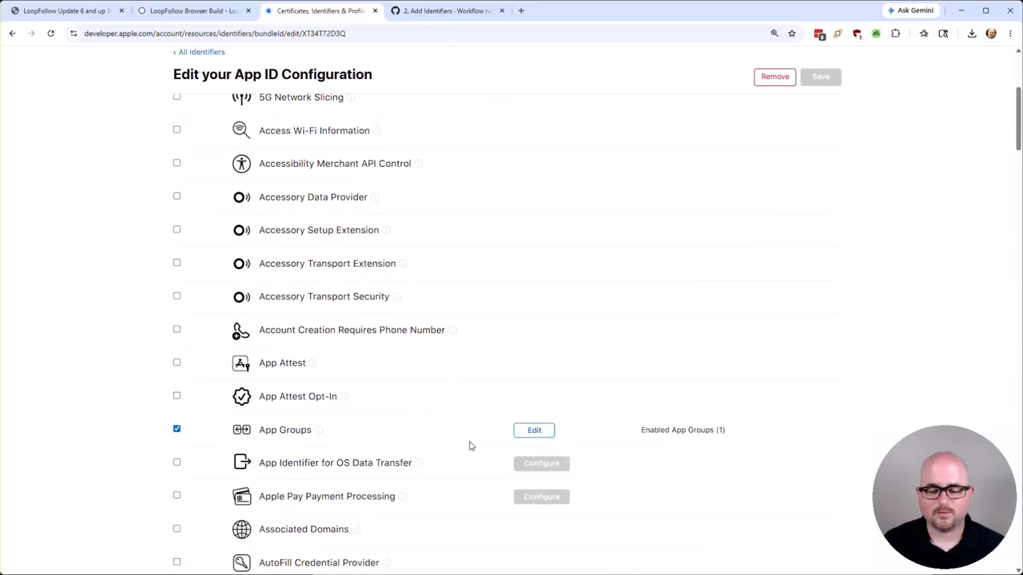
pyautogui.click(546, 434)
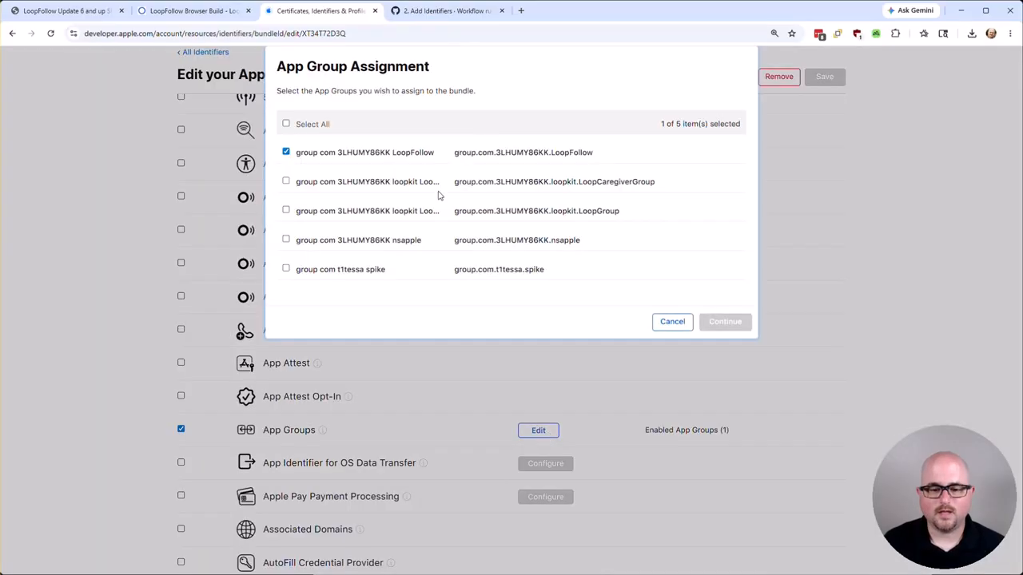
pyautogui.click(285, 152)
pyautogui.click(285, 153)
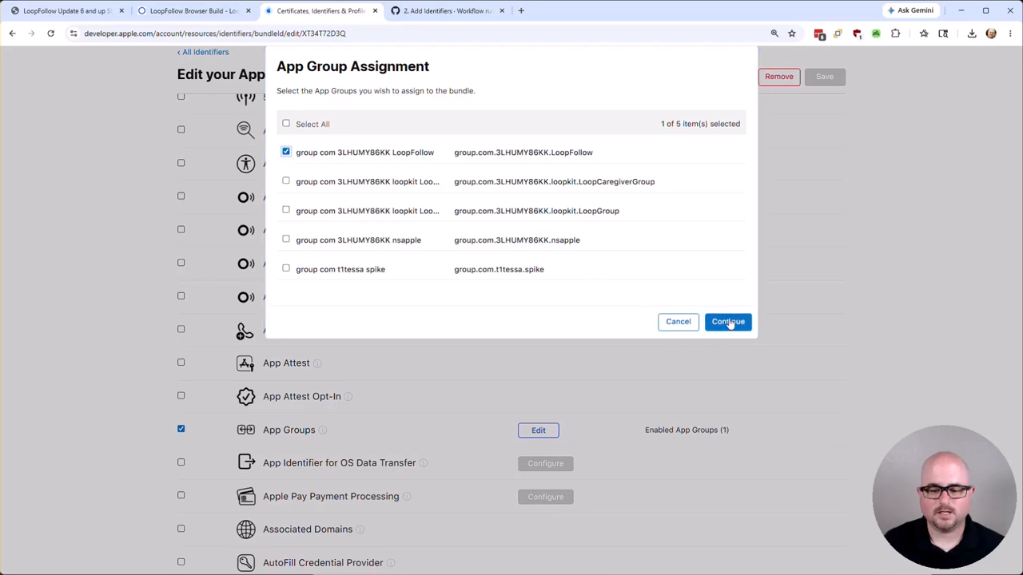
pyautogui.click(728, 326)
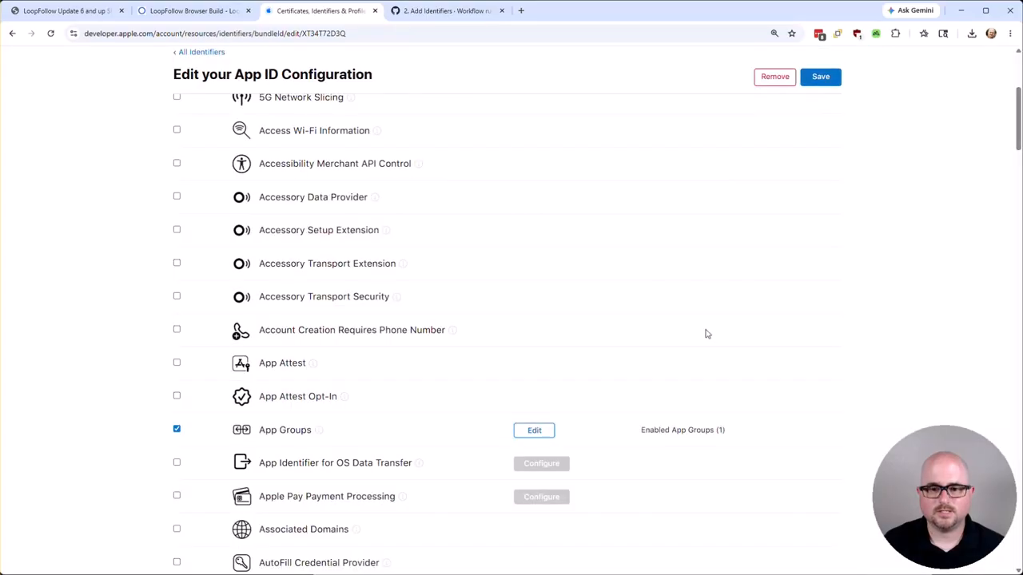
pyautogui.click(821, 77)
pyautogui.click(624, 218)
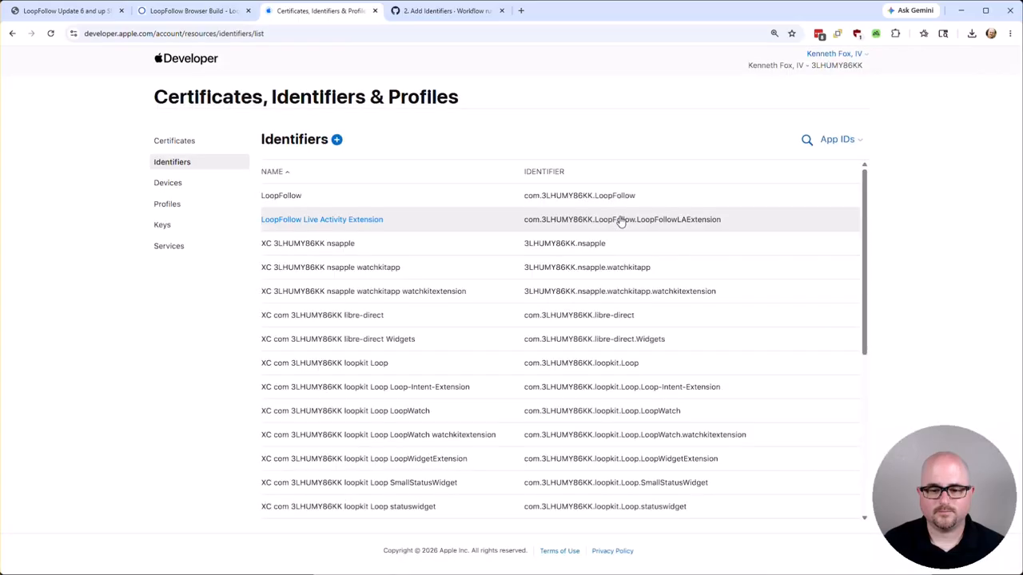
# Assign the LoopFollow App Group to the LoopFollow Live Activity Extension identifier and save the modified capabilities.
pyautogui.click(384, 227)
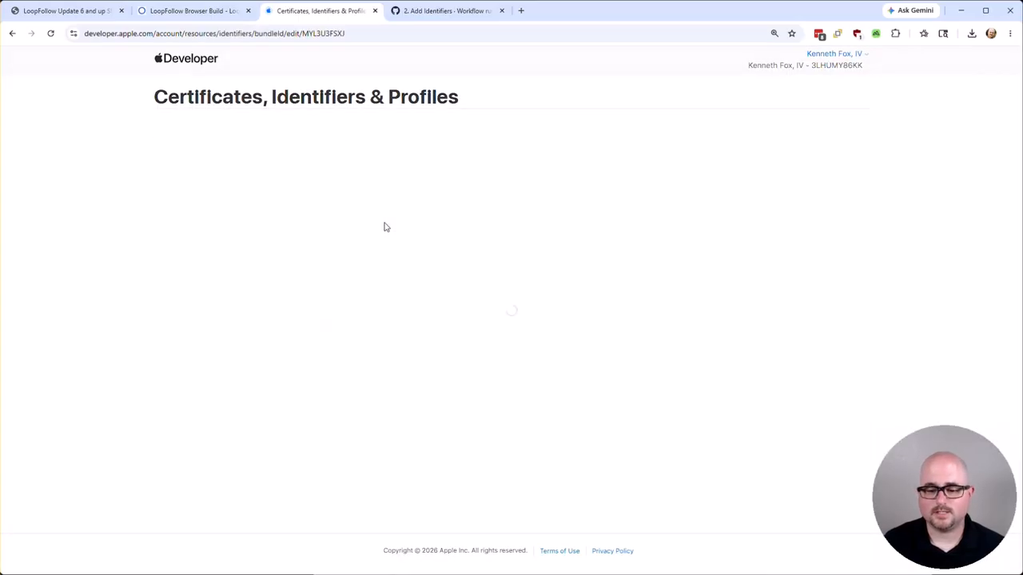
pyautogui.scroll(-1, 484, 386)
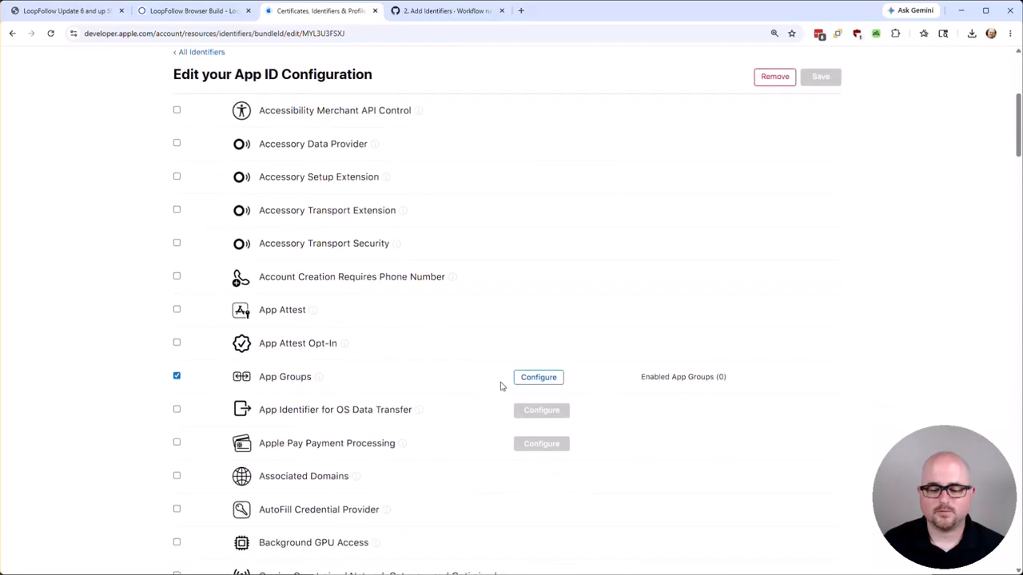
pyautogui.click(533, 380)
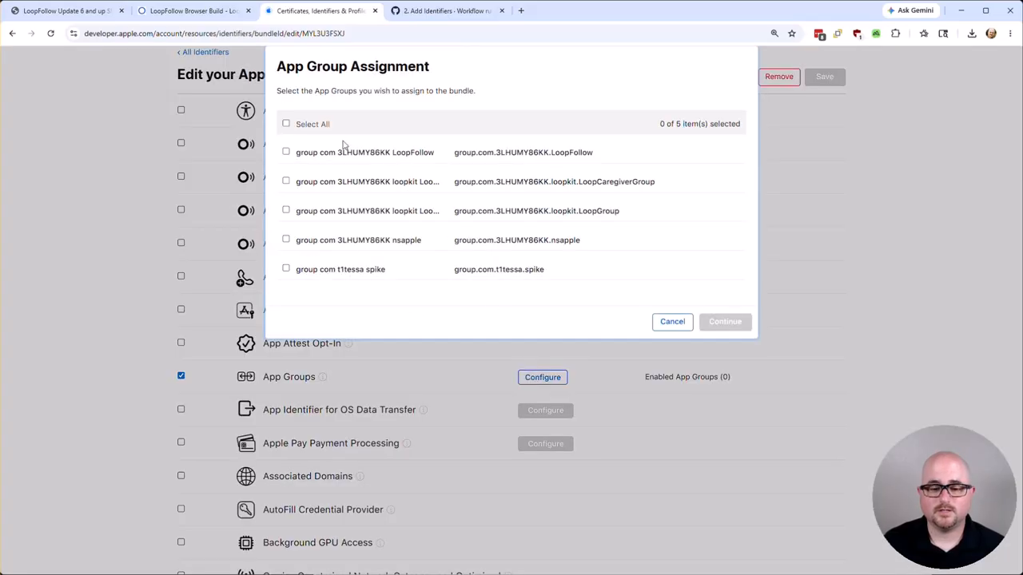
pyautogui.click(286, 153)
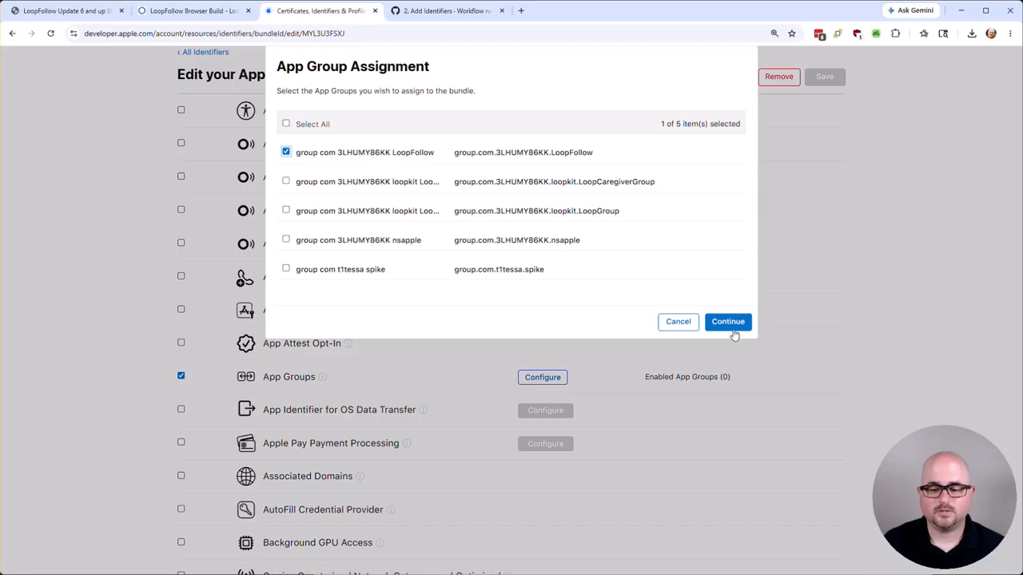
pyautogui.click(729, 323)
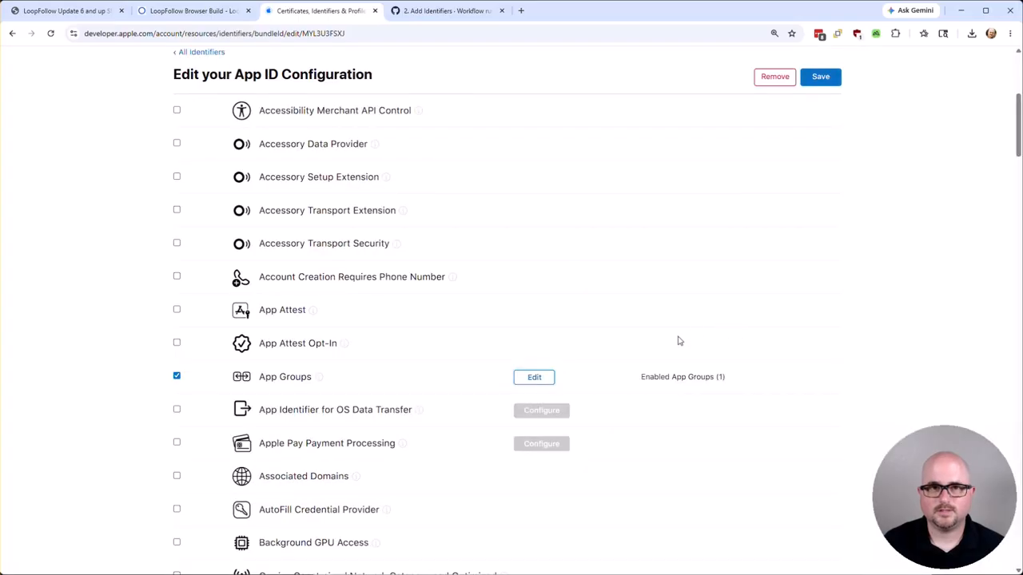
pyautogui.click(821, 81)
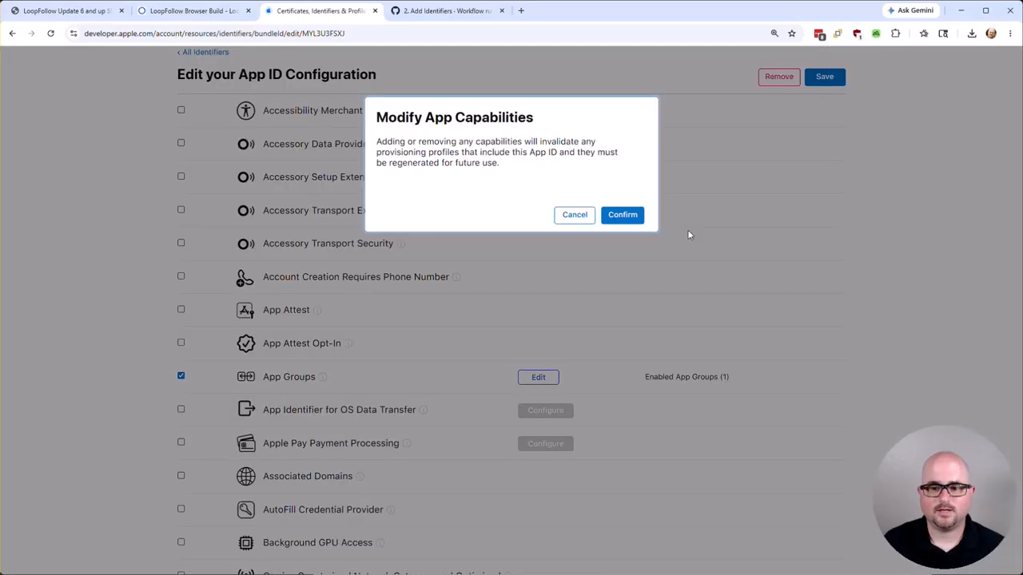
pyautogui.click(622, 216)
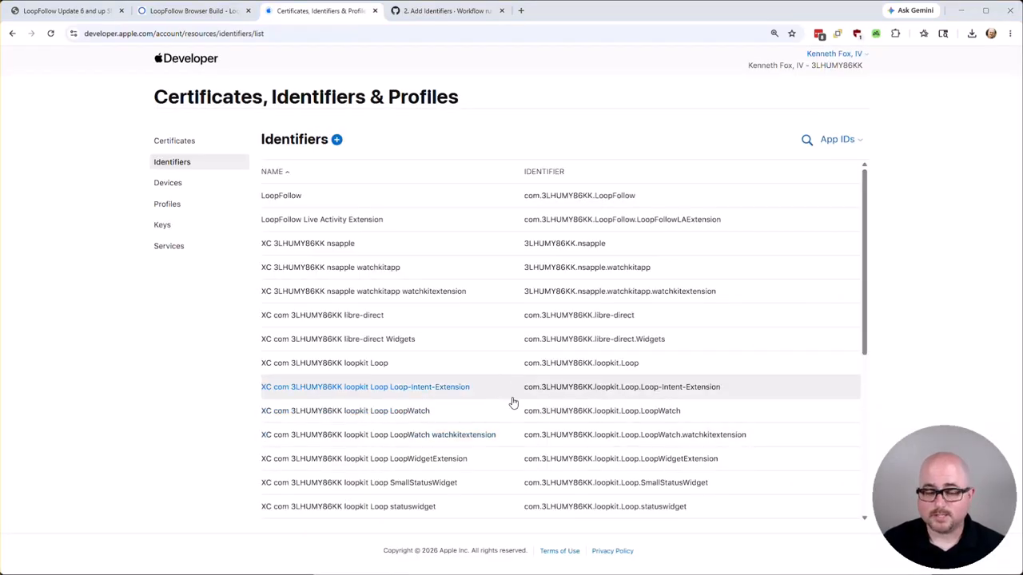
# Switch to GitHub and run the 4. Build LoopFollow workflow on the main branch.
pyautogui.click(452, 12)
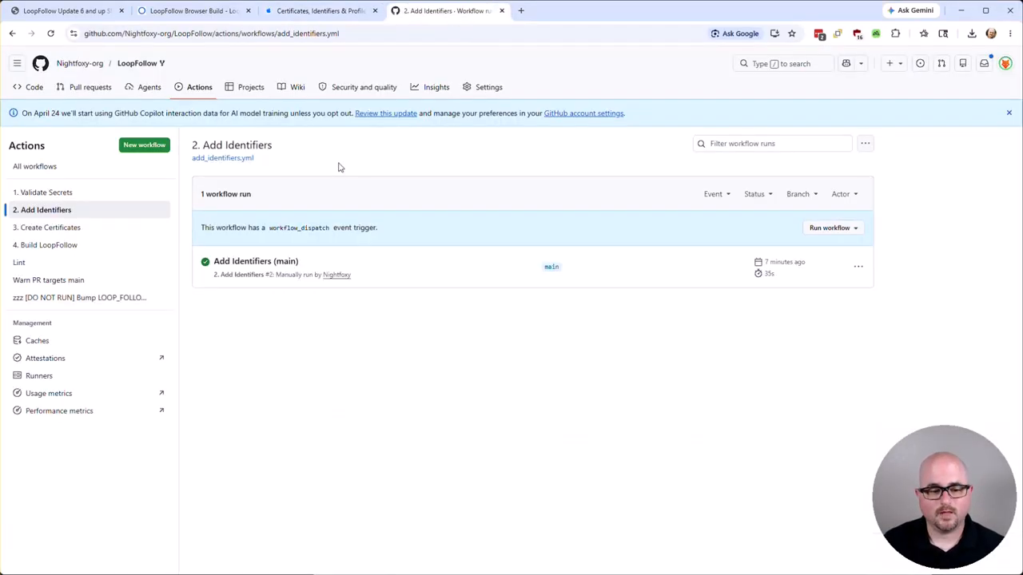
pyautogui.click(44, 248)
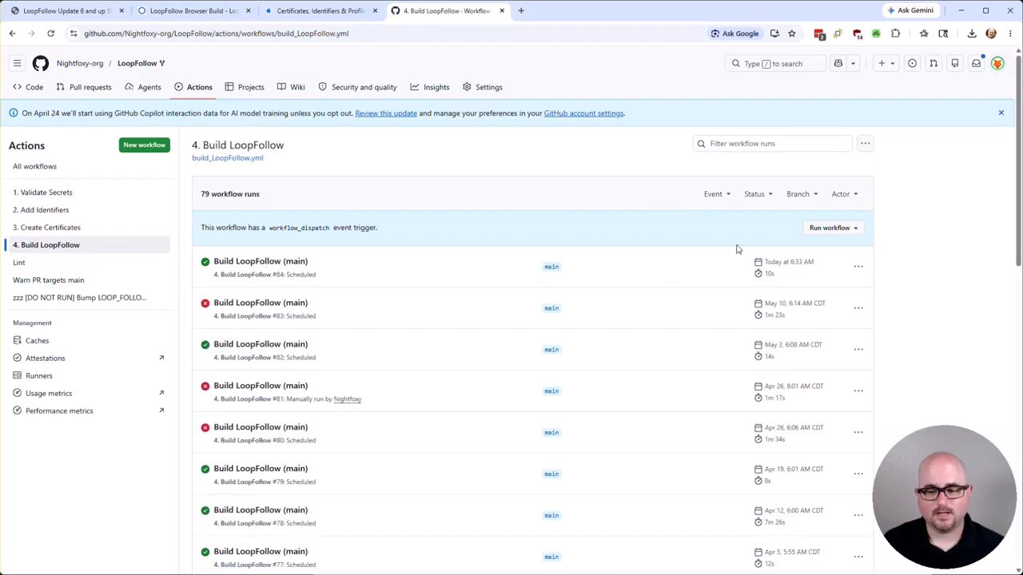
pyautogui.click(836, 231)
pyautogui.click(737, 297)
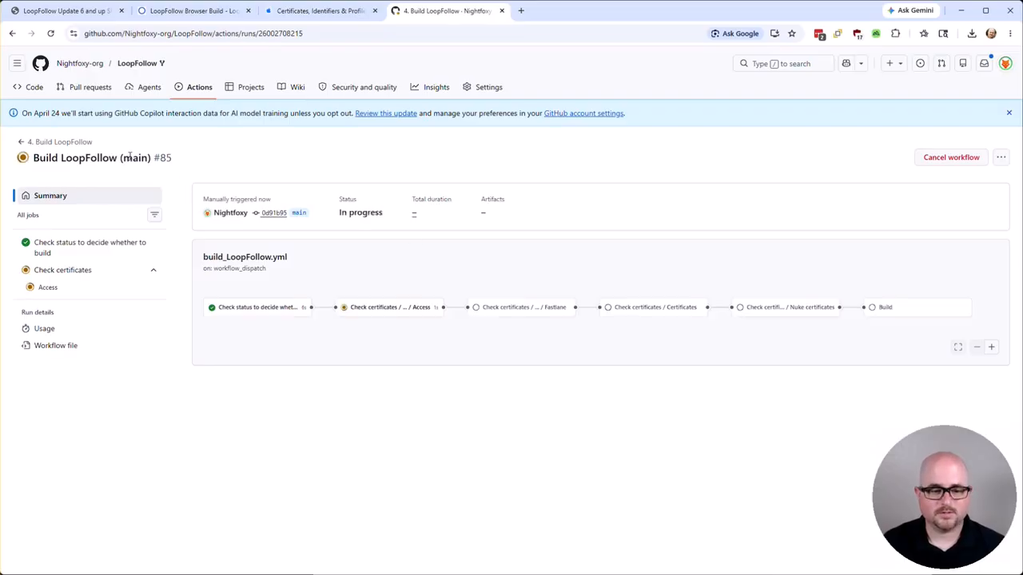
# Return to the Build LoopFollow run list and check the duration of the earlier builds.
pyautogui.click(53, 143)
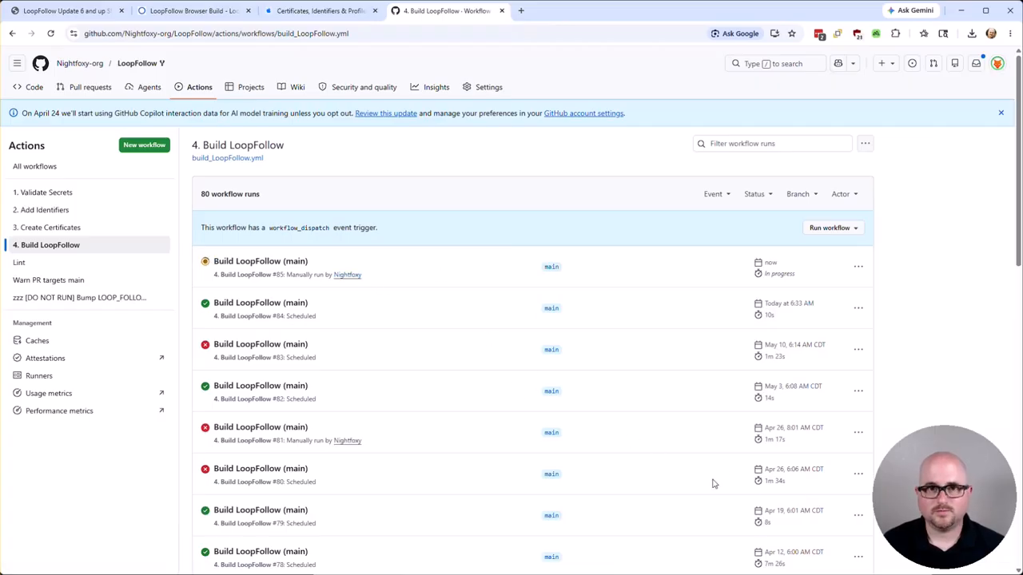
pyautogui.scroll(-1, 712, 482)
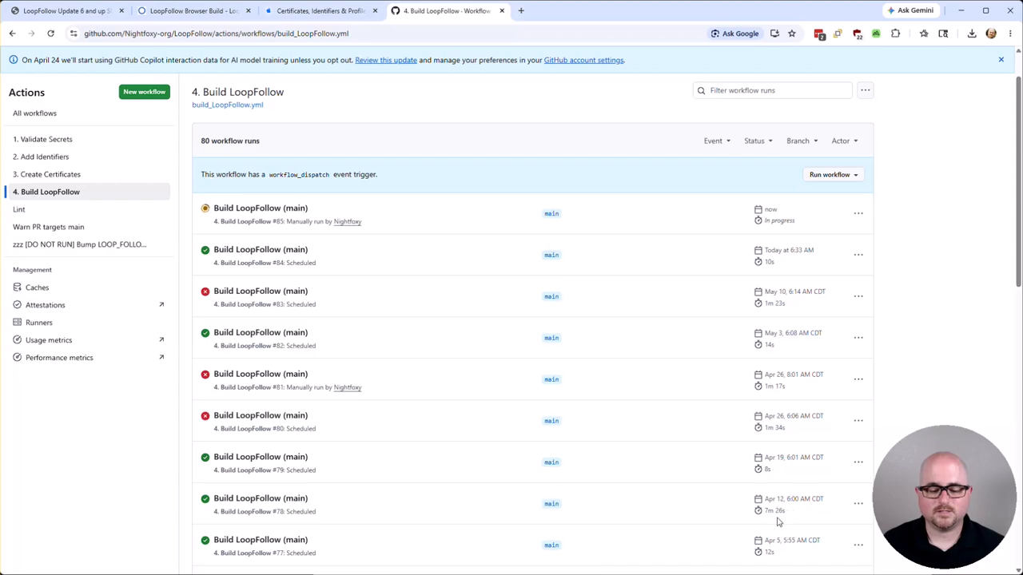
pyautogui.moveTo(796, 512); pyautogui.dragTo(749, 514)
pyautogui.click(797, 514)
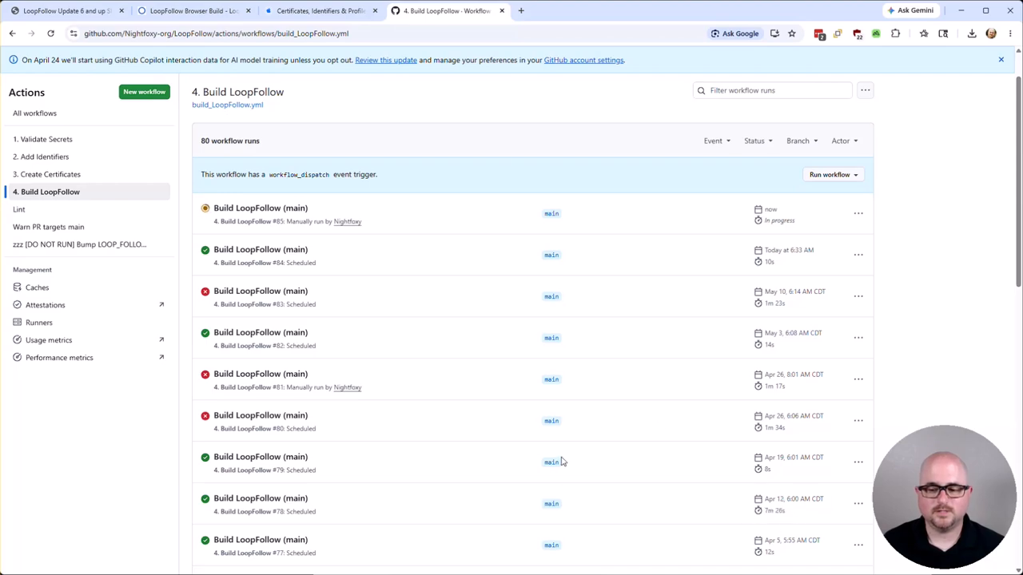
pyautogui.scroll(1, 564, 458)
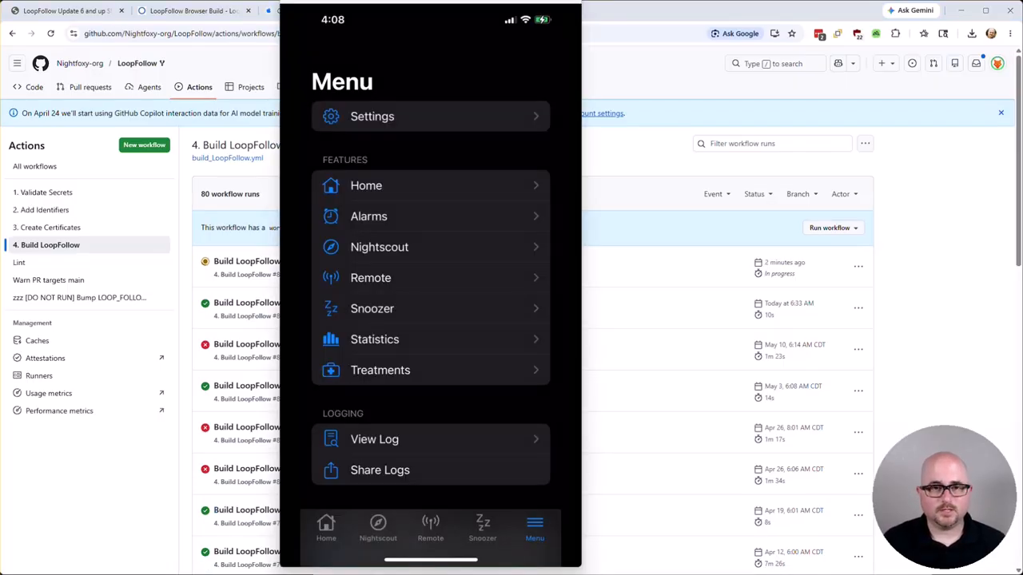
# Check the installed and latest LoopFollow versions under Build Information in the phone app's menu, and review the Support & Community links.
pyautogui.moveTo(516, 502); pyautogui.dragTo(563, 550)
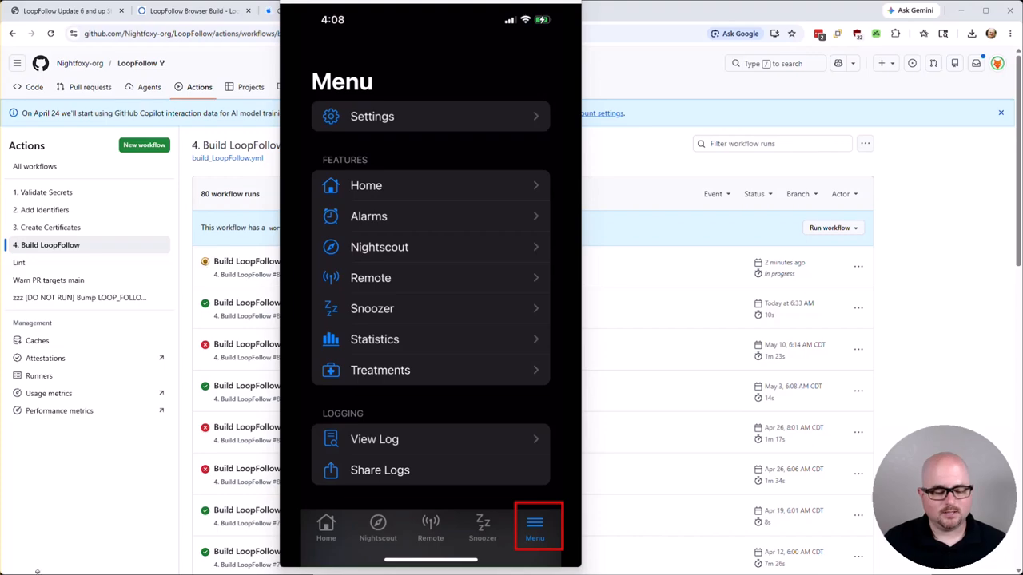
pyautogui.scroll(-2, 431, 320)
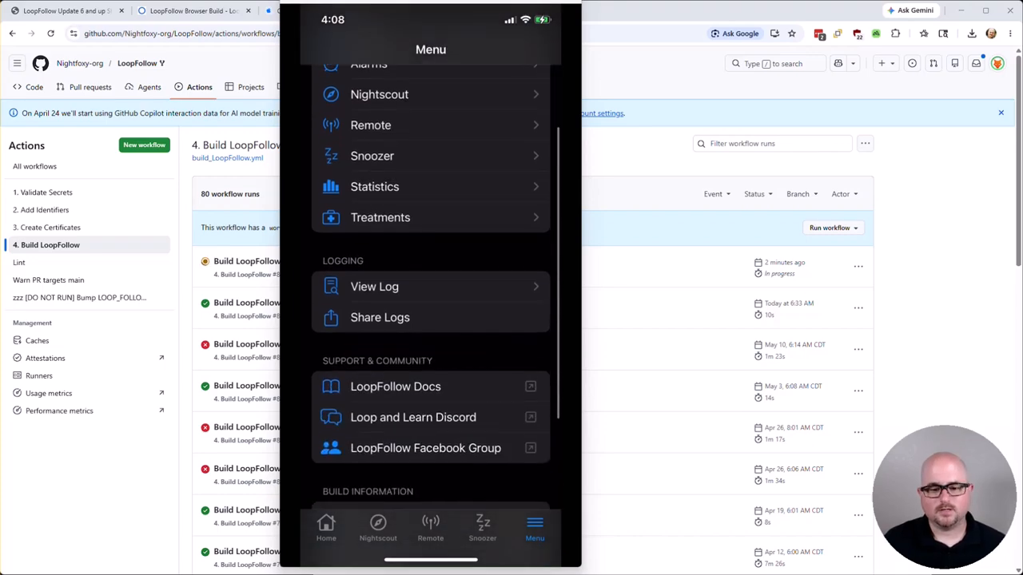
pyautogui.scroll(-2, 431, 320)
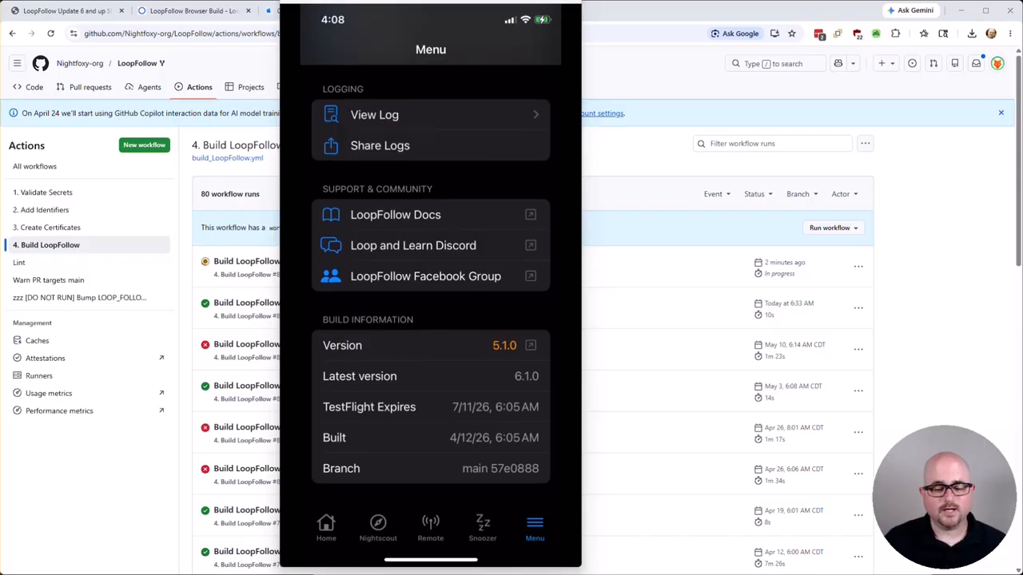
pyautogui.moveTo(480, 334); pyautogui.dragTo(529, 358)
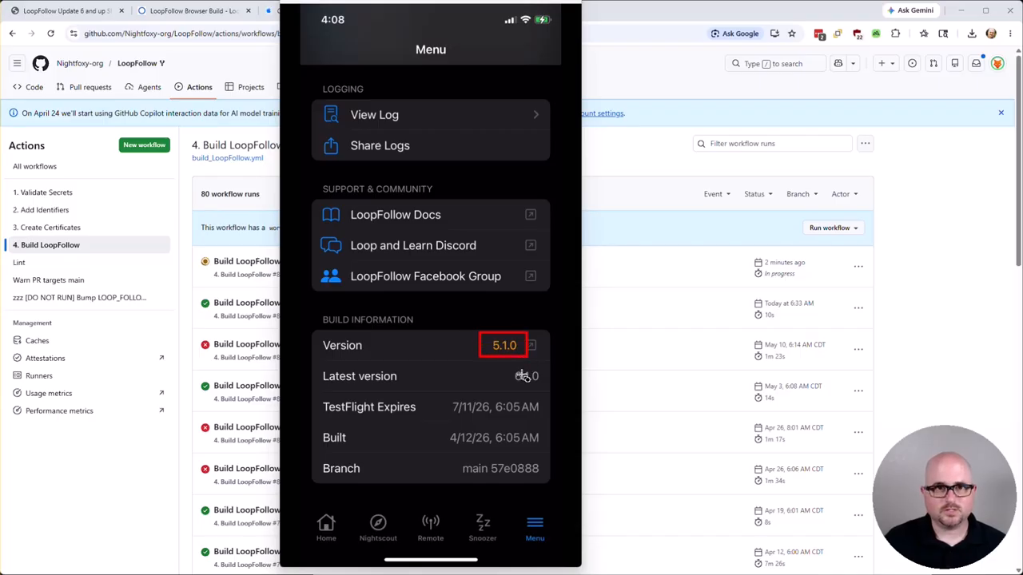
pyautogui.moveTo(497, 366); pyautogui.dragTo(556, 393)
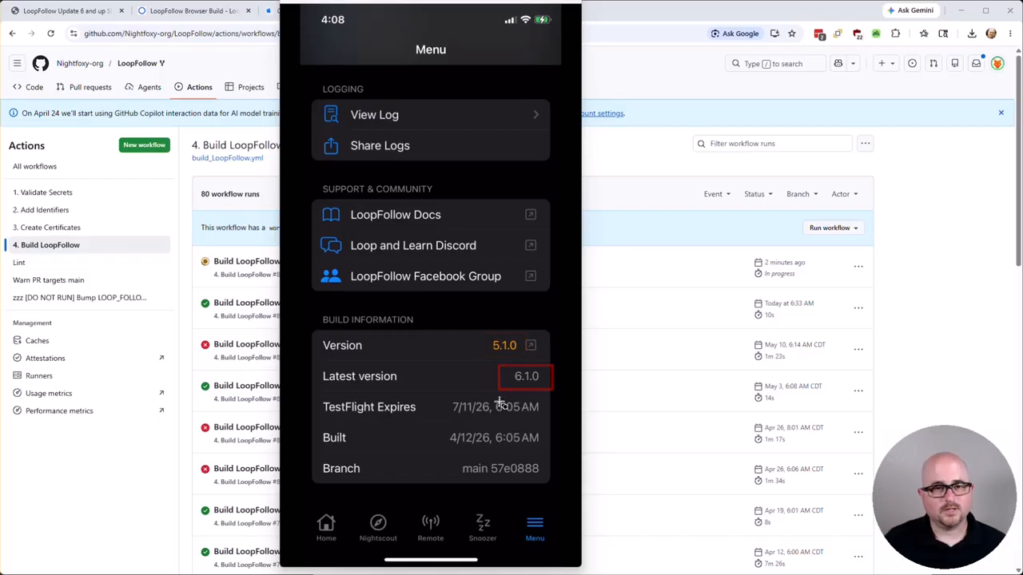
pyautogui.moveTo(313, 191)
pyautogui.mouseDown()
pyautogui.moveTo(379, 222)
pyautogui.moveTo(476, 229)
pyautogui.mouseUp()
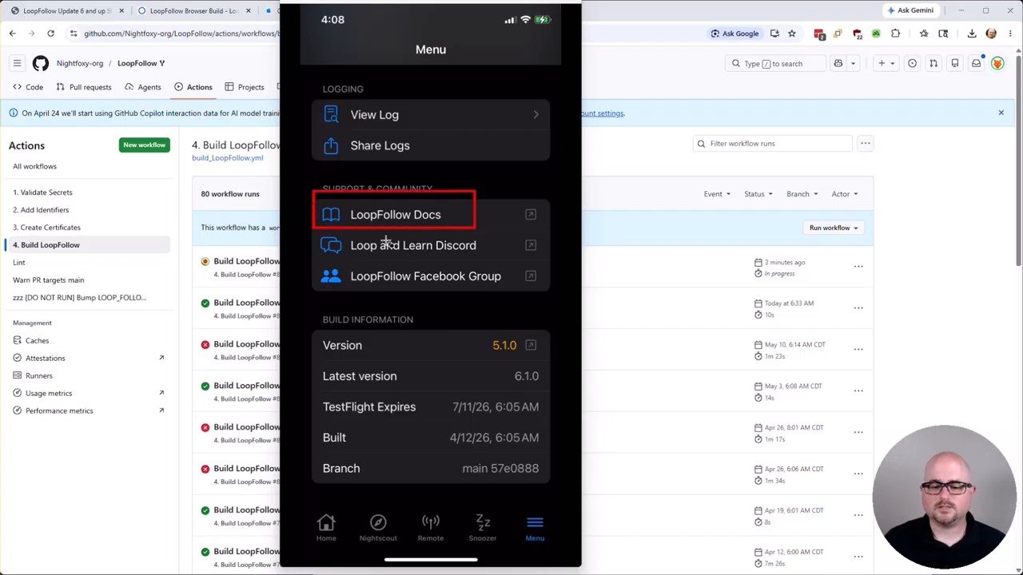
pyautogui.moveTo(319, 231); pyautogui.dragTo(509, 262)
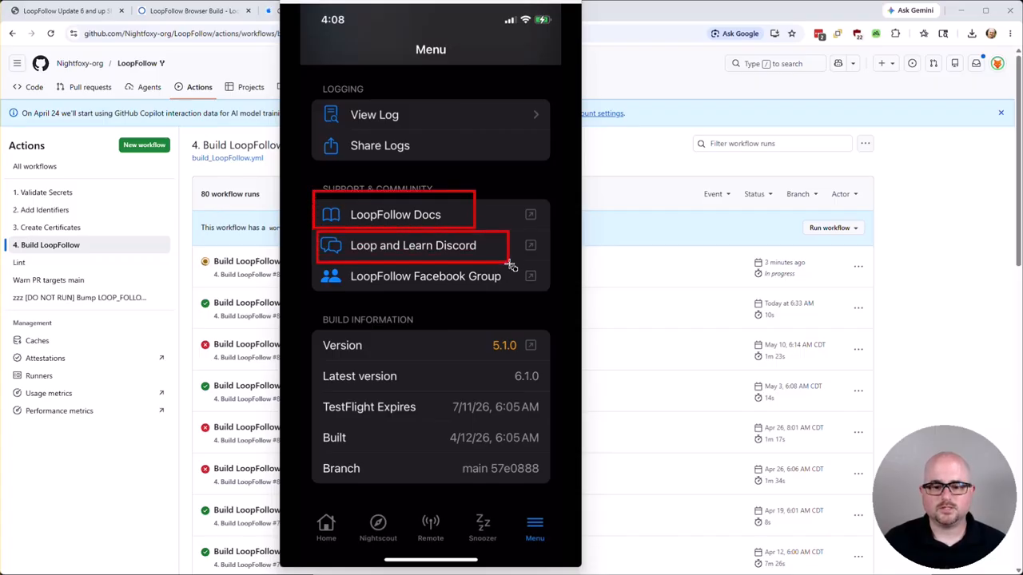
pyautogui.moveTo(312, 262); pyautogui.dragTo(516, 293)
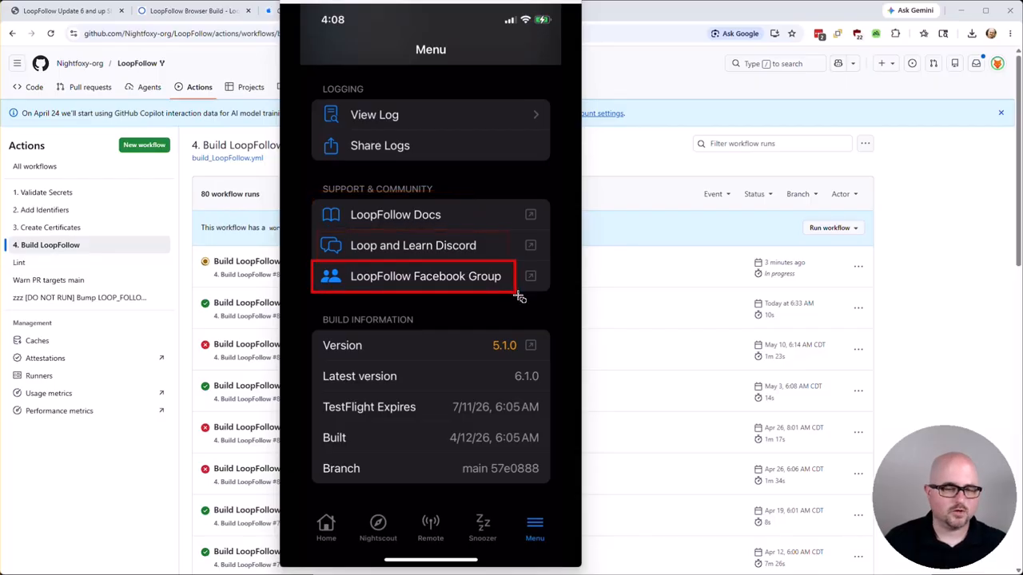